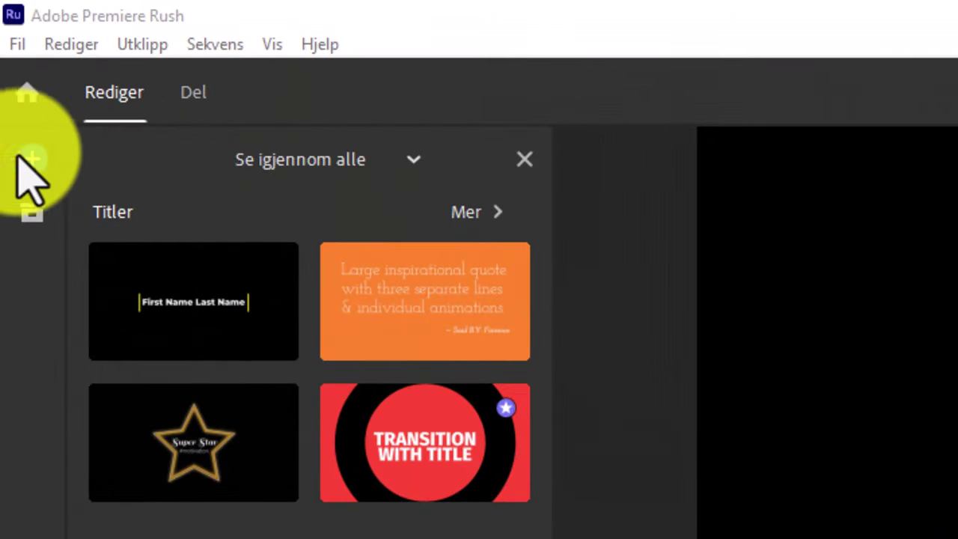
Browse the computer's own media for import and open the Videoredigering folder
{"action": "left_click", "coordinate": [31, 159]}
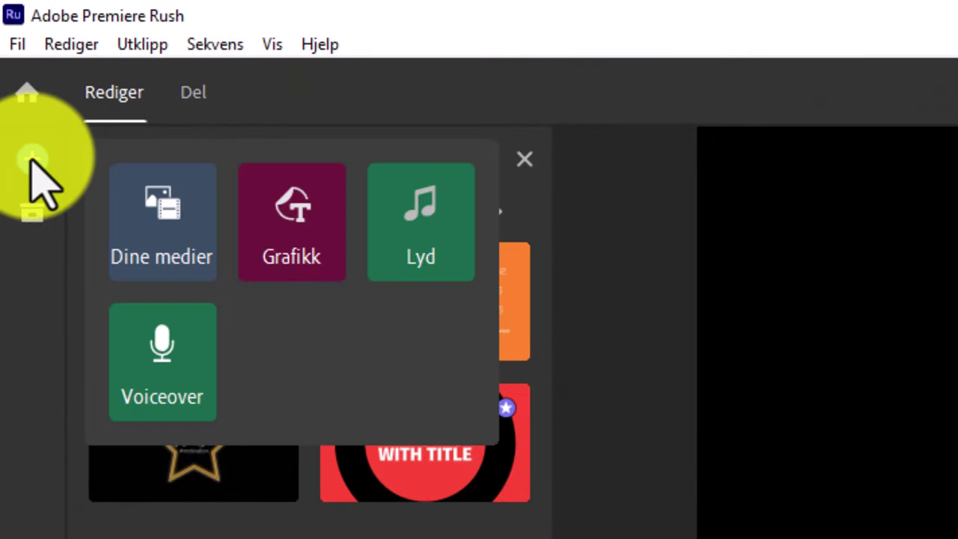
{"action": "left_click", "coordinate": [157, 242]}
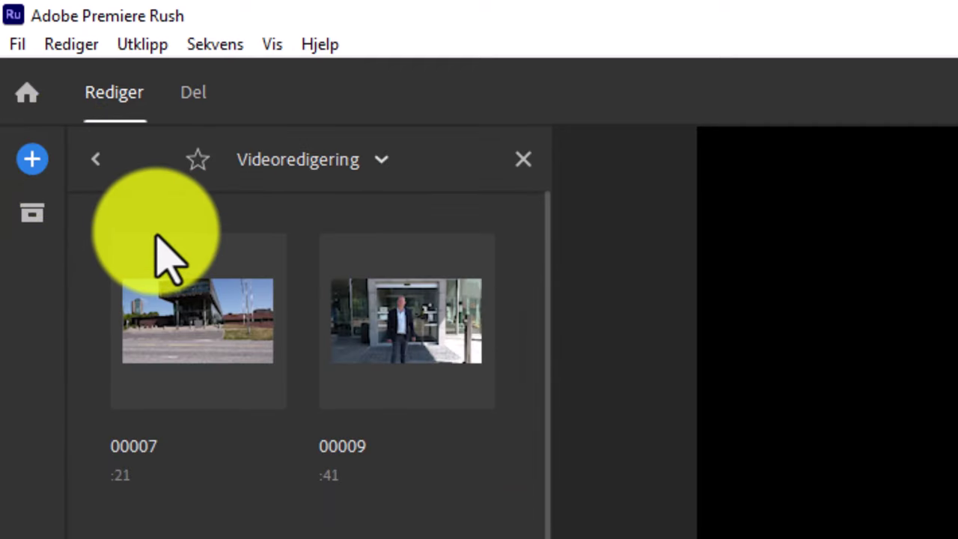
{"action": "left_click", "coordinate": [262, 159]}
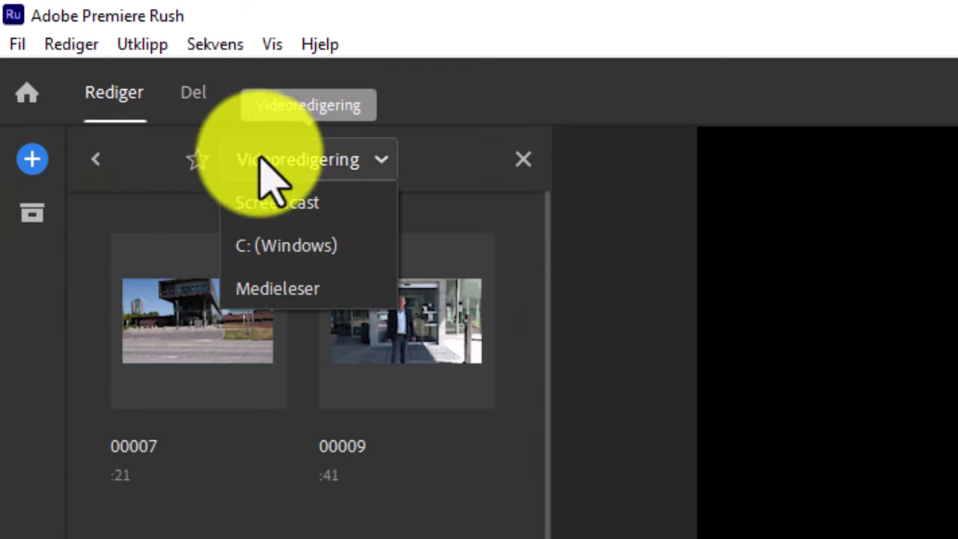
{"action": "left_click", "coordinate": [266, 245]}
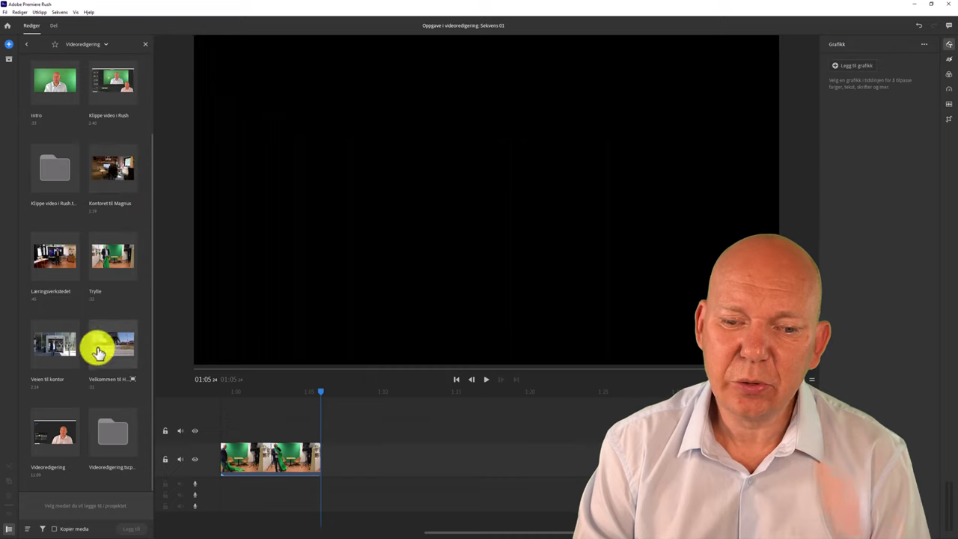
Add the Velkommen til HiØ, Veien til kontor, office and Læringsverkstedet clips to the sequence in that order
{"action": "left_click", "coordinate": [115, 358]}
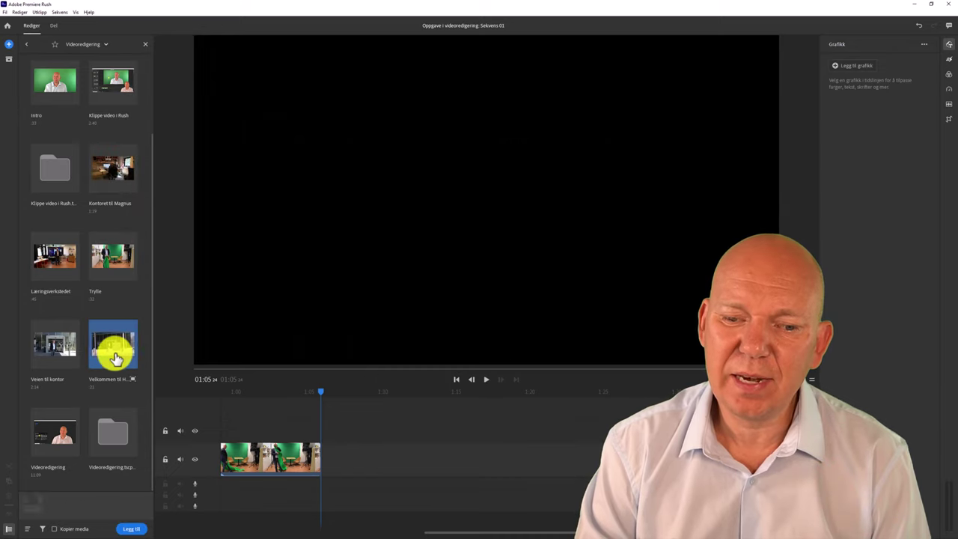
{"action": "left_click", "coordinate": [59, 351]}
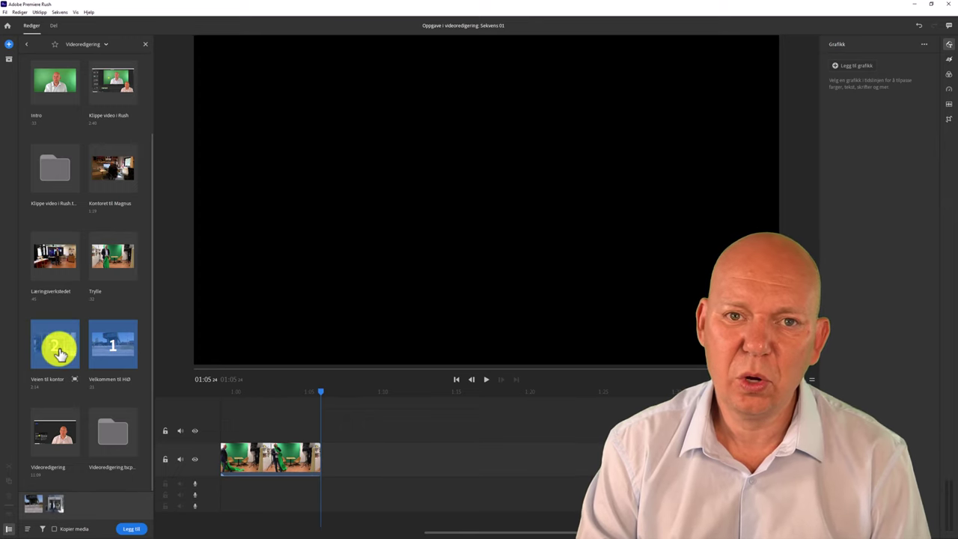
{"action": "left_click", "coordinate": [116, 176]}
{"action": "left_click", "coordinate": [49, 267]}
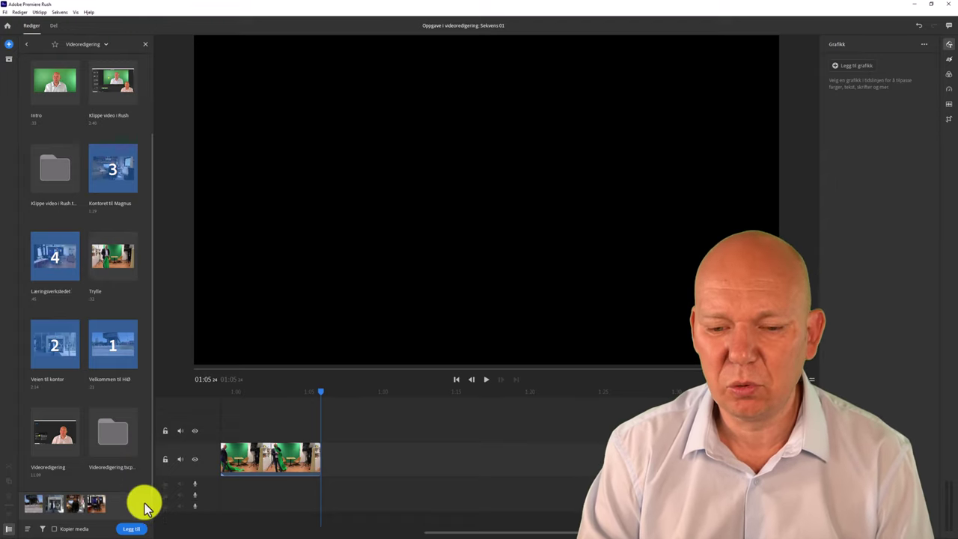
{"action": "left_click", "coordinate": [133, 529]}
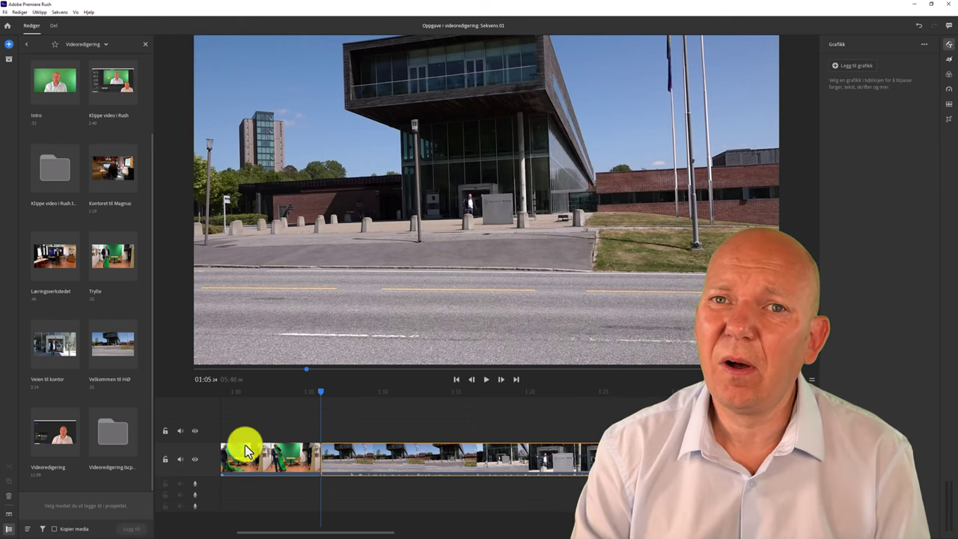
Add the First Name Last Name title graphic at the start of the Velkommen til HiØ clip
{"action": "left_click", "coordinate": [11, 49]}
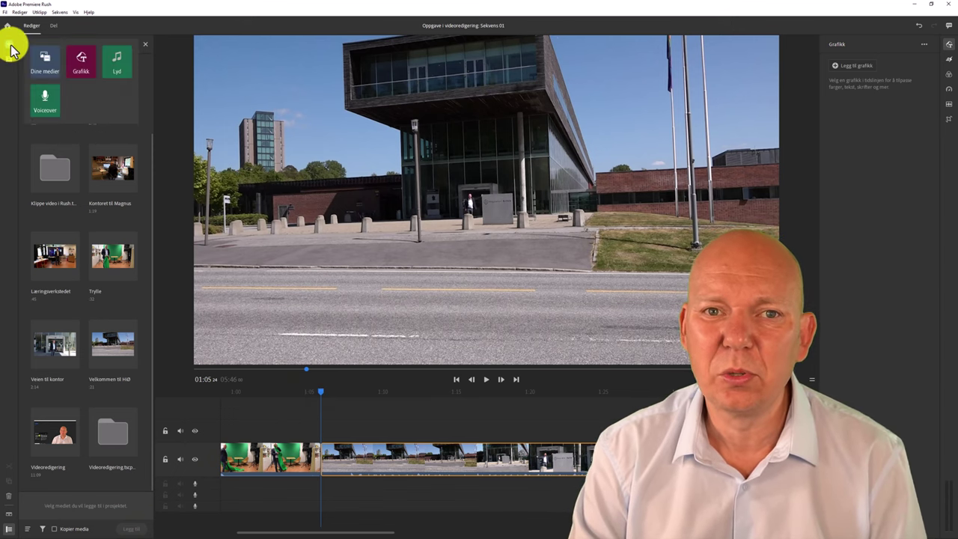
{"action": "left_click", "coordinate": [79, 60]}
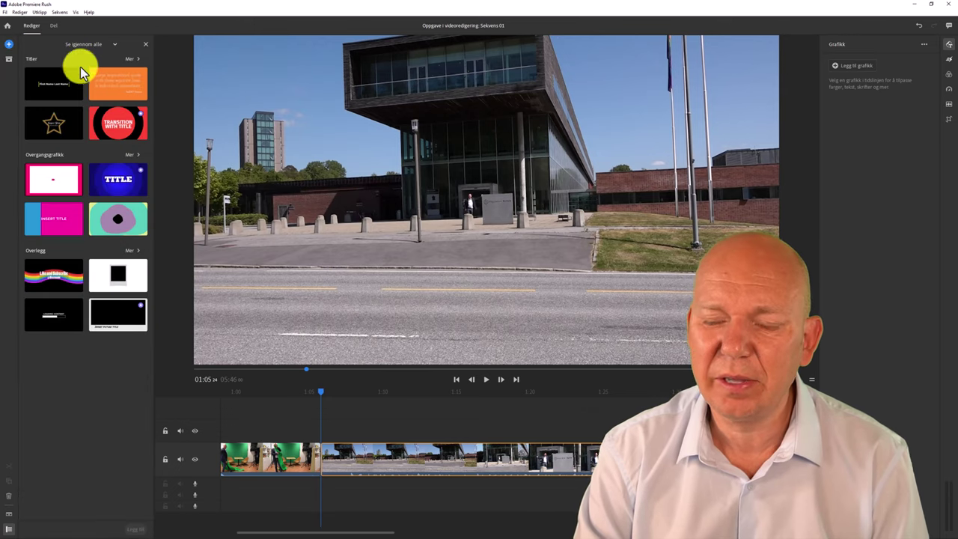
{"action": "left_click", "coordinate": [64, 93]}
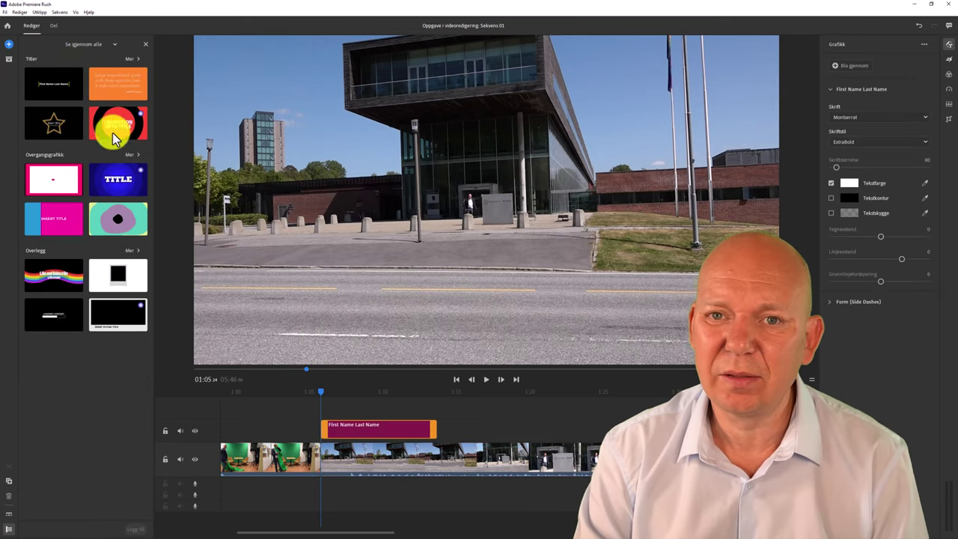
Show the title at about 01:08 in the sequence and move it to the lower-left area of the video frame
{"action": "left_click_drag", "start_coordinate": [321, 392], "coordinate": [367, 396]}
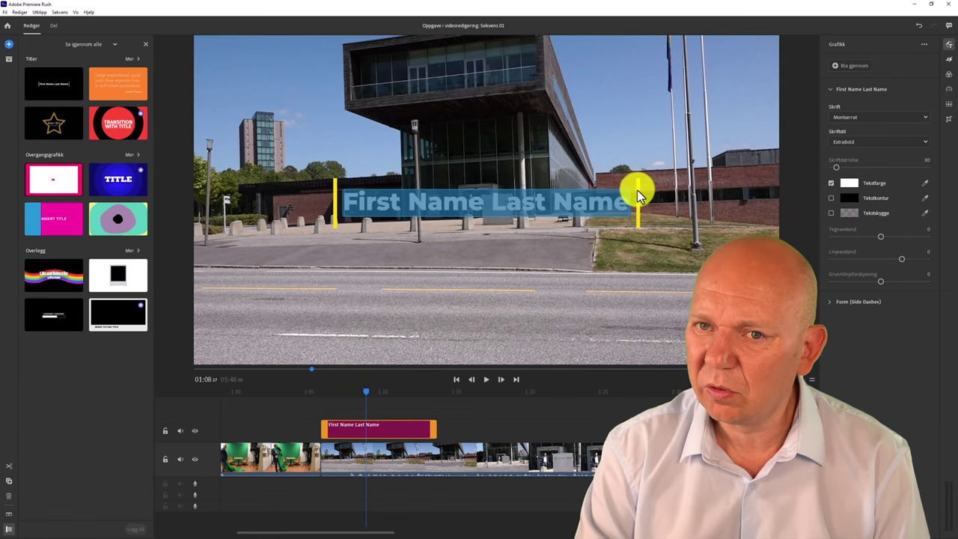
{"action": "left_click", "coordinate": [637, 189]}
{"action": "left_click_drag", "start_coordinate": [636, 197], "coordinate": [518, 329]}
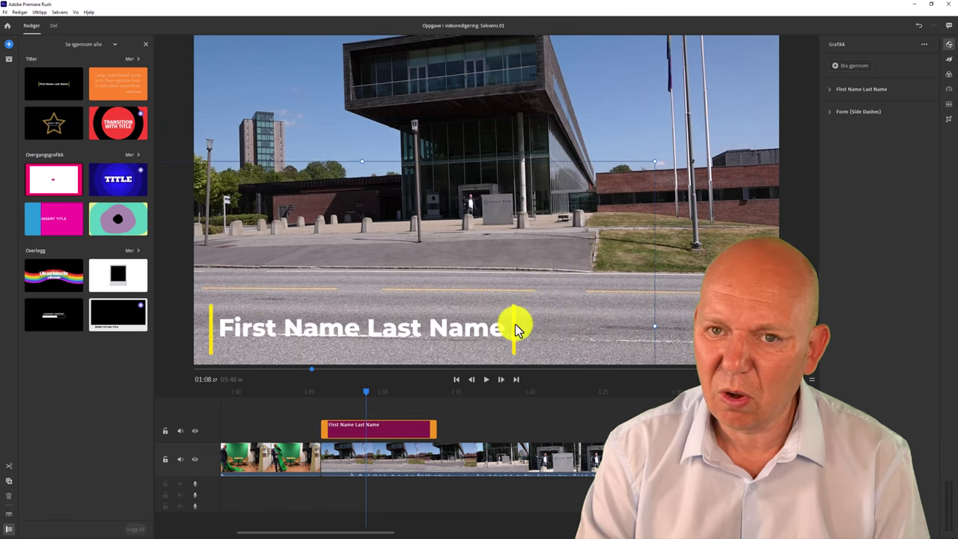
Replace the title's placeholder text with "Velkommen til HiØ"
{"action": "double_click", "coordinate": [357, 341]}
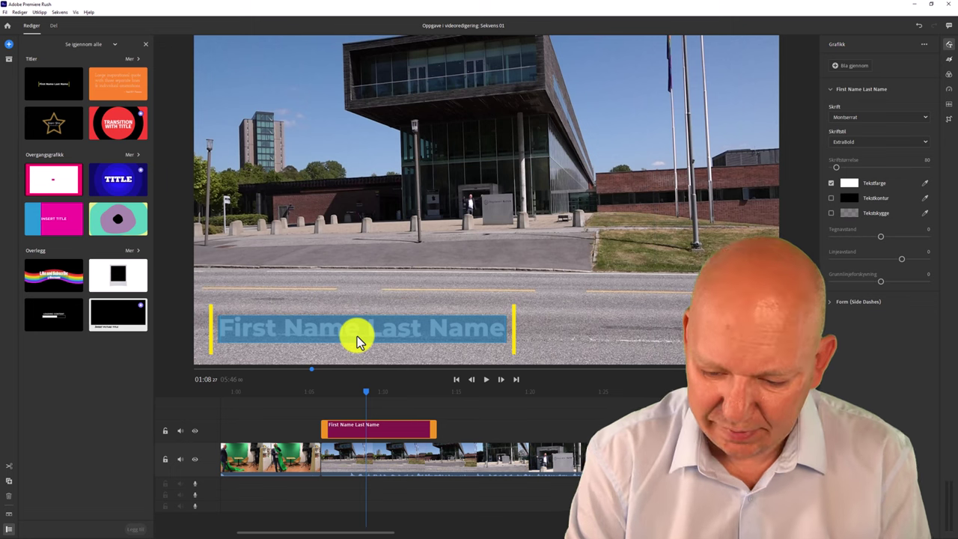
{"action": "type", "text": "Velkommen t"}
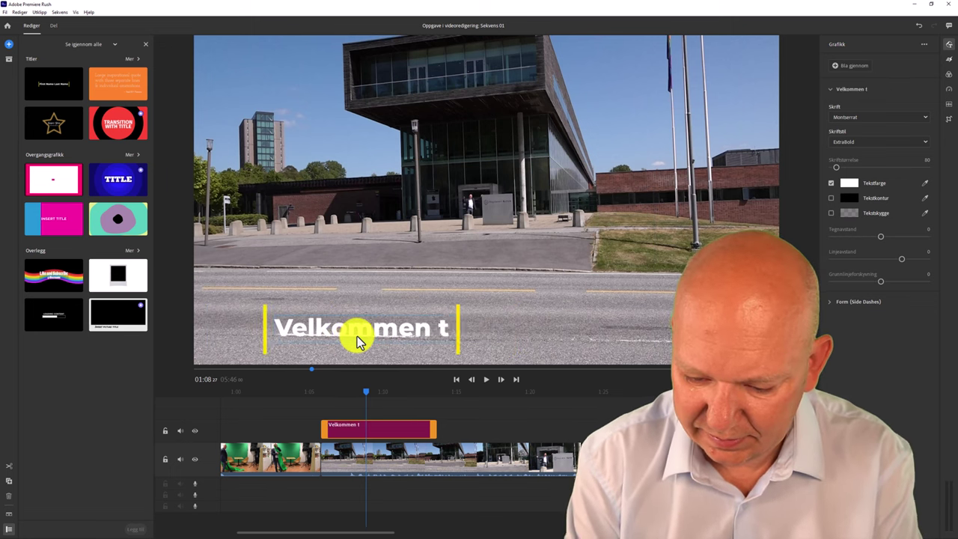
{"action": "type", "text": "il Hiø"}
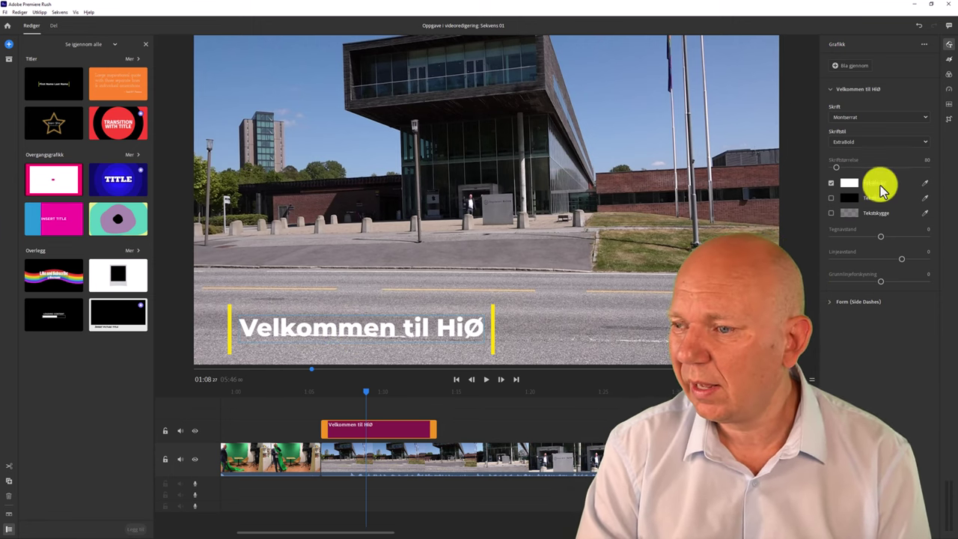
Try to set the title's text color to black without selecting the text
{"action": "left_click", "coordinate": [850, 186]}
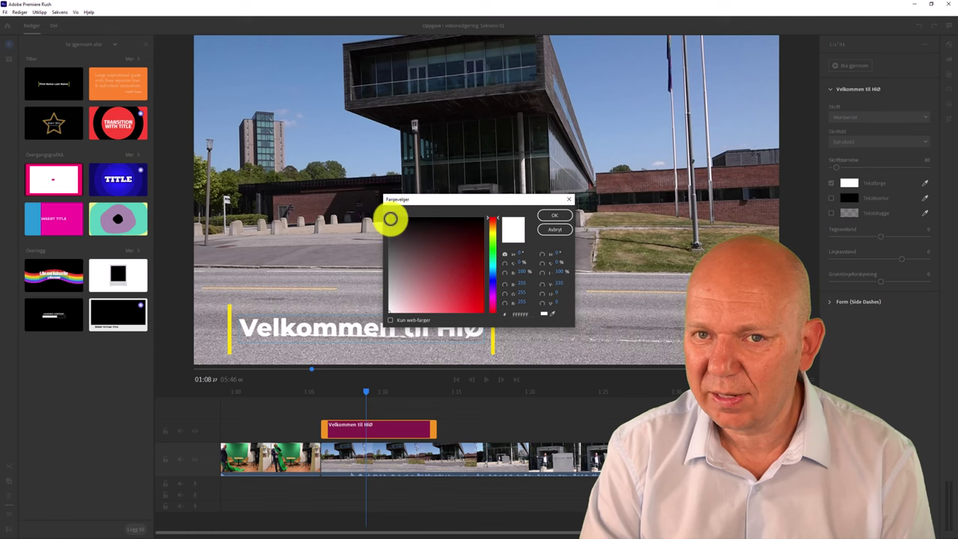
{"action": "left_click", "coordinate": [390, 217]}
{"action": "left_click", "coordinate": [556, 215]}
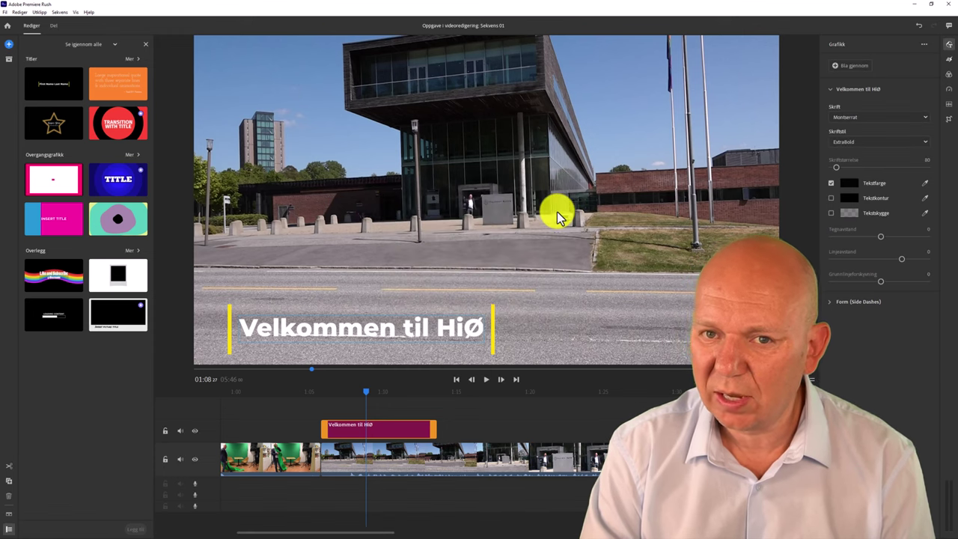
Select the whole "Velkommen til HiØ" title text and set its text color to black
{"action": "double_click", "coordinate": [424, 325]}
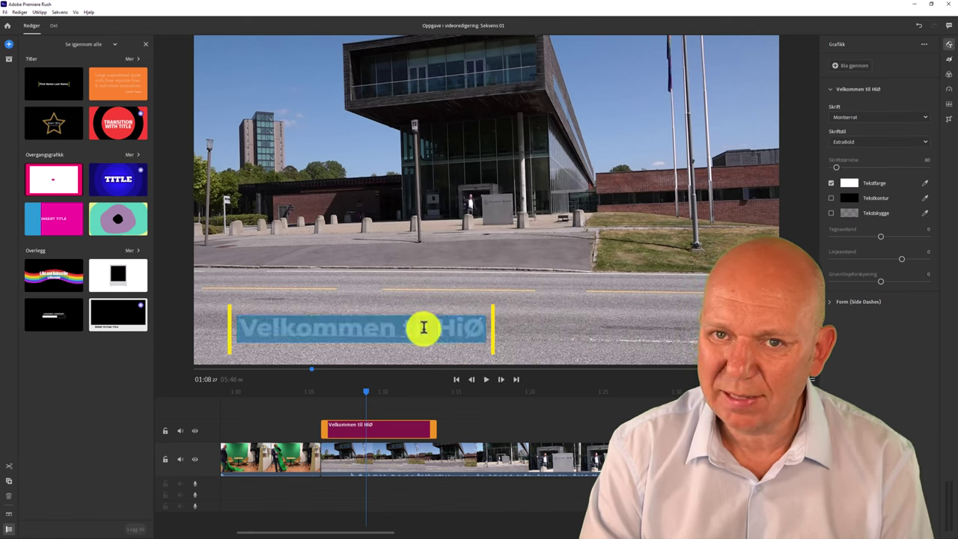
{"action": "left_click", "coordinate": [852, 184]}
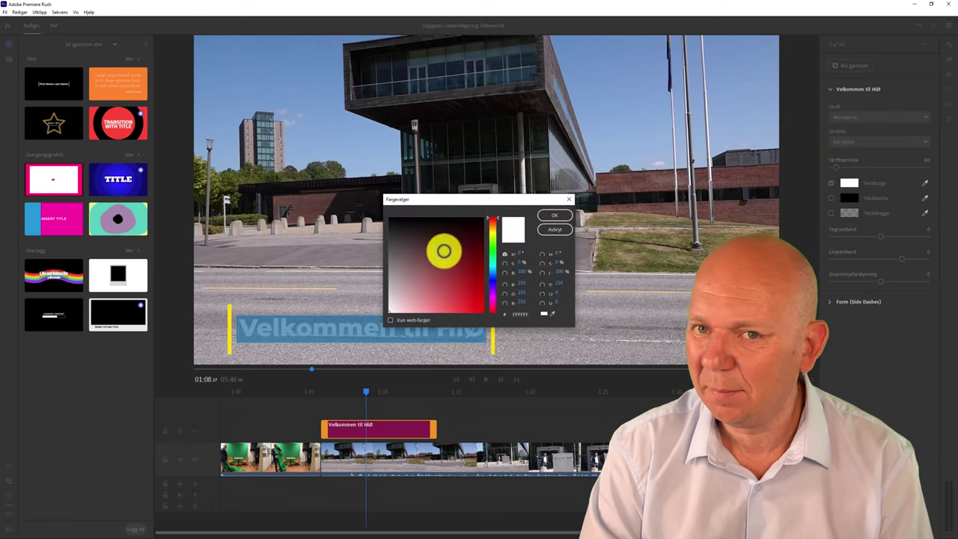
{"action": "left_click", "coordinate": [557, 215]}
{"action": "left_click", "coordinate": [540, 305]}
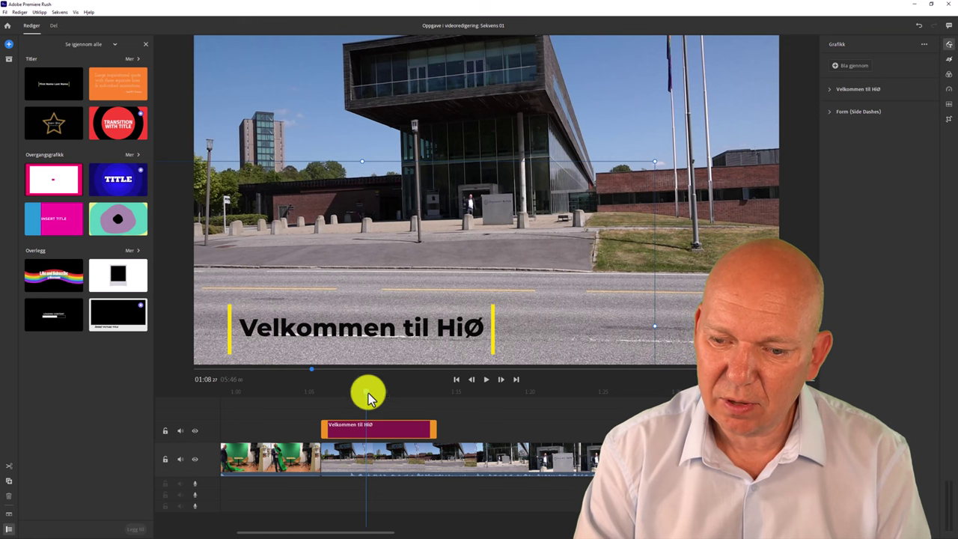
Play the sequence from the title's start and place the playhead just before the end of the Velkommen til HiØ clip
{"action": "left_click_drag", "start_coordinate": [368, 393], "coordinate": [322, 394]}
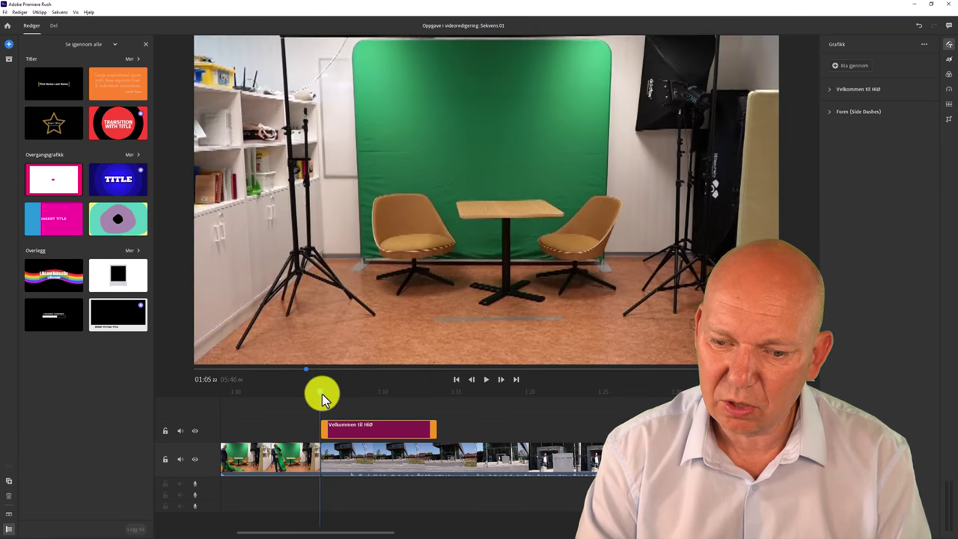
{"action": "key", "text": "space"}
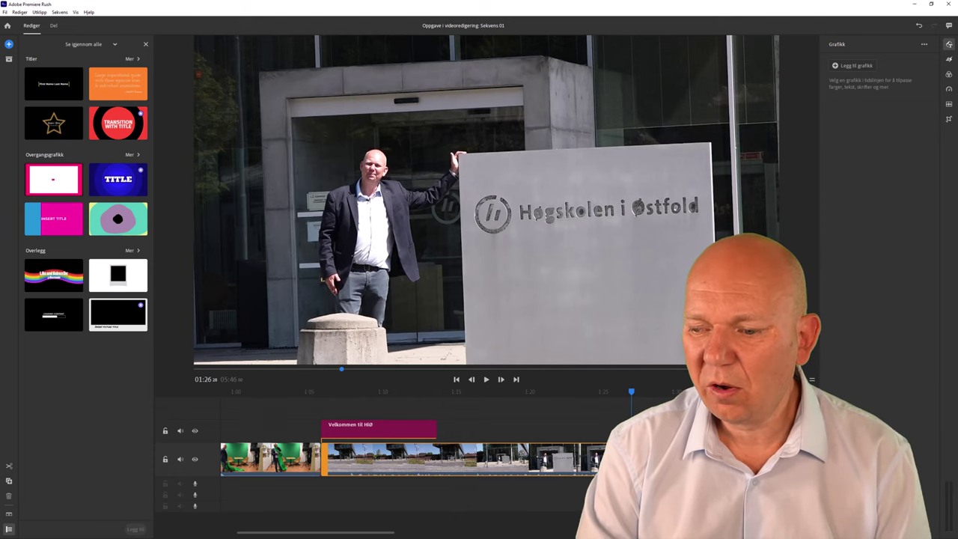
{"action": "mouse_move", "coordinate": [630, 392]}
{"action": "left_mouse_down"}
{"action": "mouse_move", "coordinate": [646, 395]}
{"action": "mouse_move", "coordinate": [625, 396]}
{"action": "left_mouse_up"}
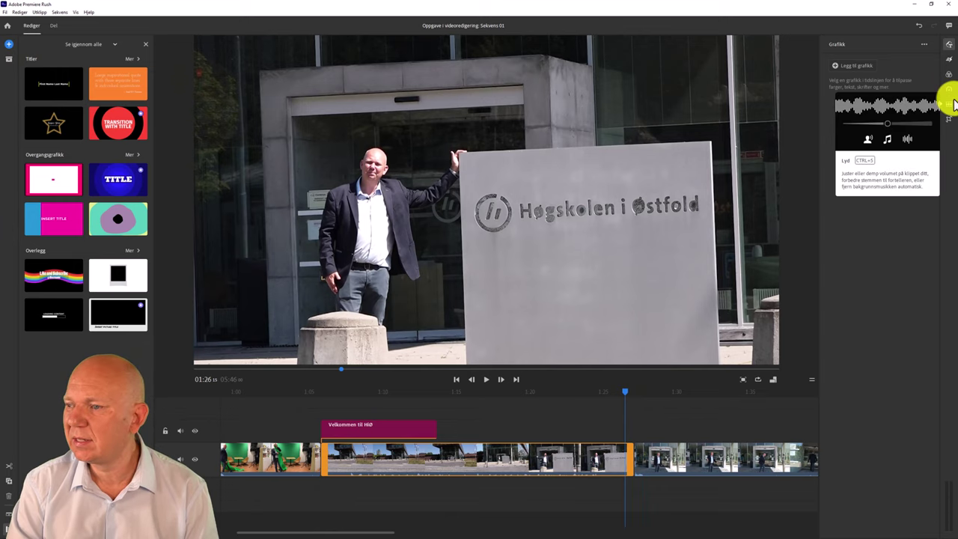
Apply the Svart transition to the Velkommen til HiØ clip and play the transition into the Veien til kontor clip
{"action": "left_click", "coordinate": [949, 60]}
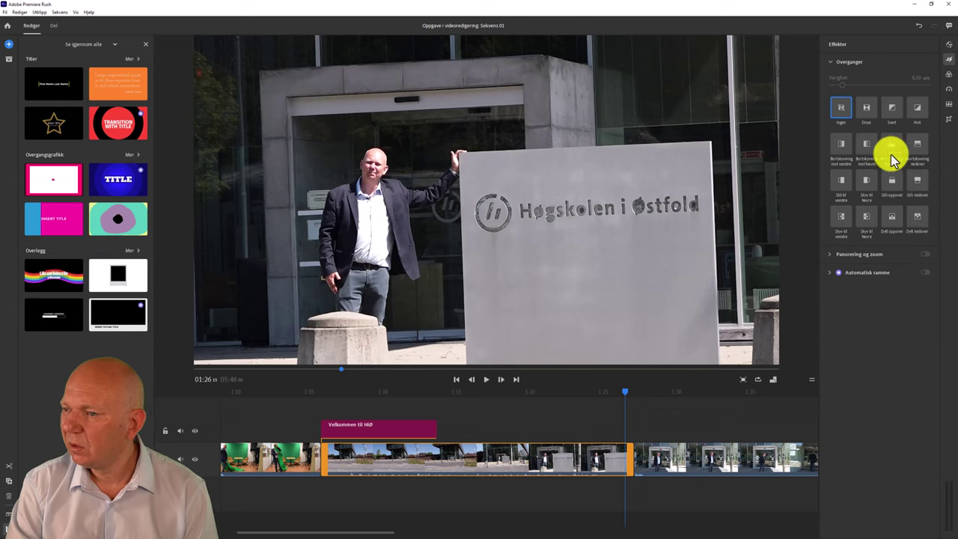
{"action": "left_click", "coordinate": [892, 106]}
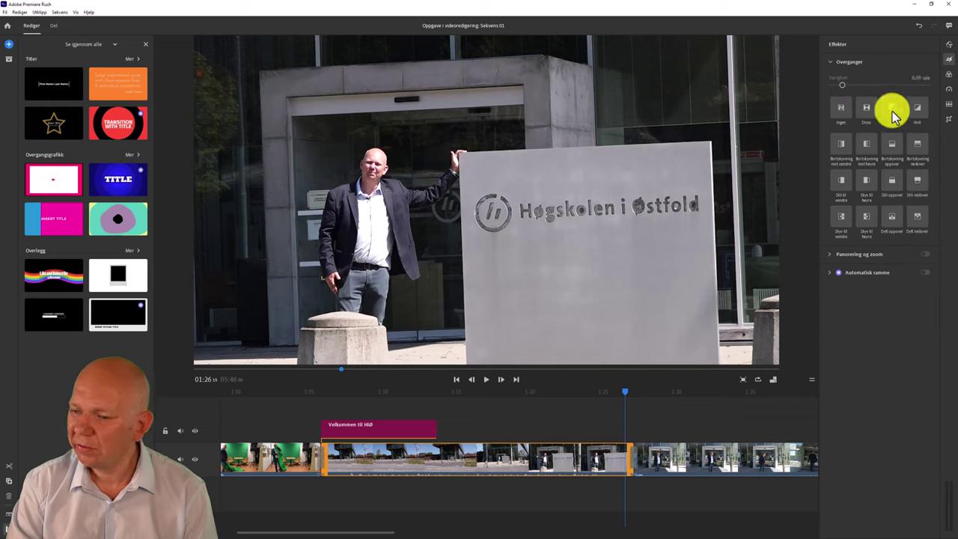
{"action": "left_click", "coordinate": [635, 456]}
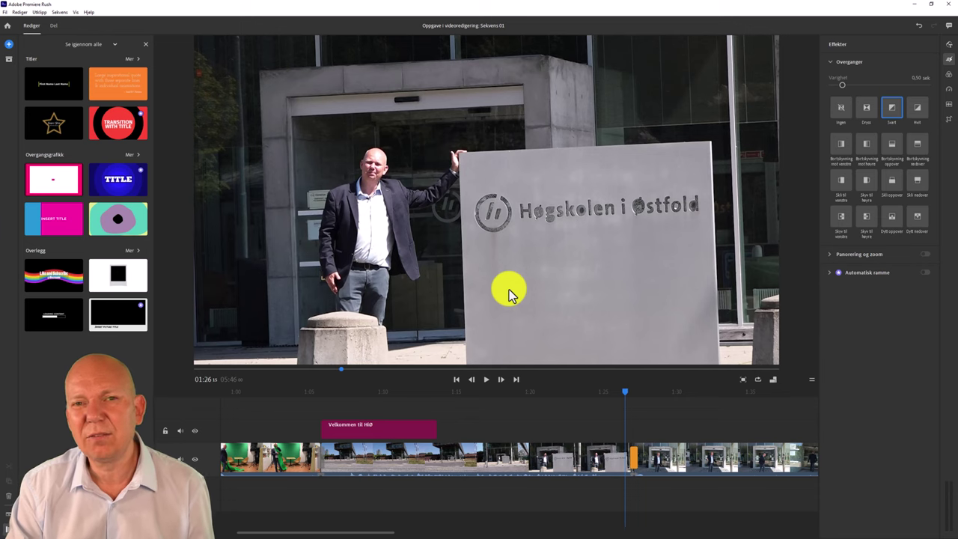
{"action": "left_click", "coordinate": [485, 379]}
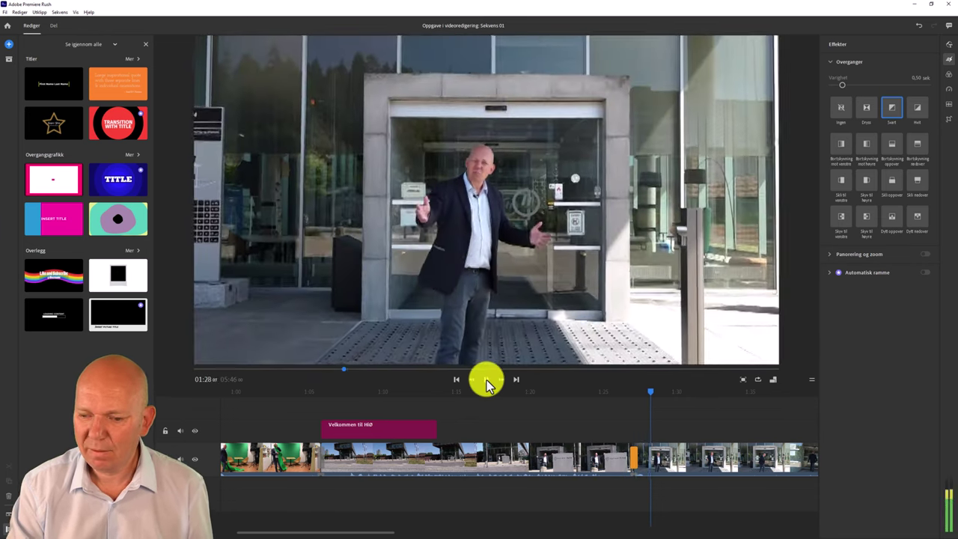
{"action": "left_click", "coordinate": [487, 380]}
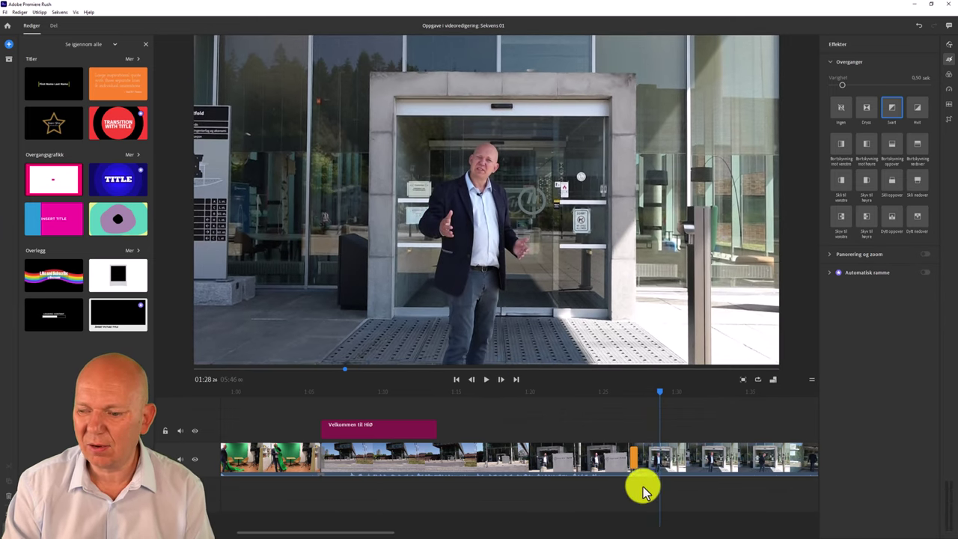
Play the start of the Veien til kontor clip, stop at about 01:33 and split the clip there
{"action": "mouse_move", "coordinate": [695, 458]}
{"action": "left_mouse_down"}
{"action": "mouse_move", "coordinate": [633, 460]}
{"action": "mouse_move", "coordinate": [697, 461]}
{"action": "left_mouse_up"}
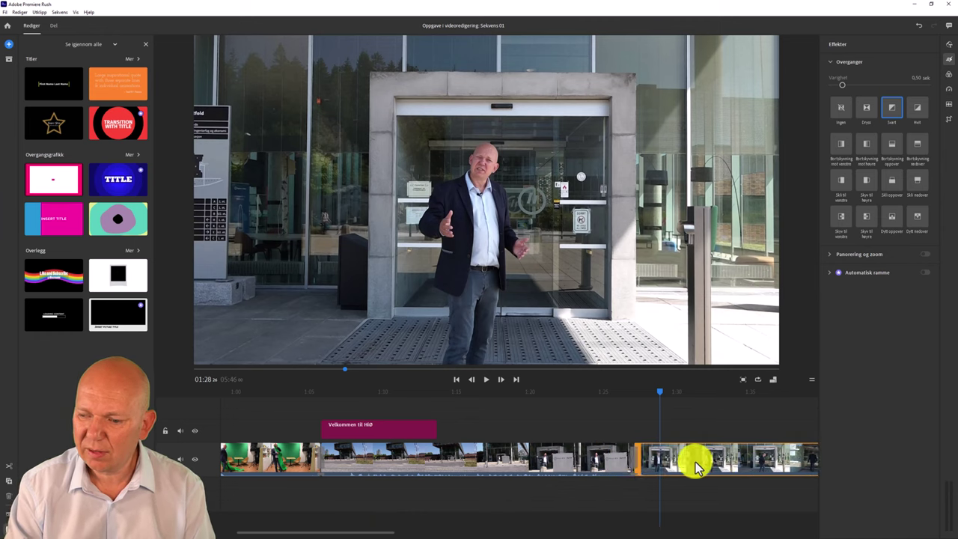
{"action": "left_click_drag", "start_coordinate": [347, 529], "coordinate": [377, 528]}
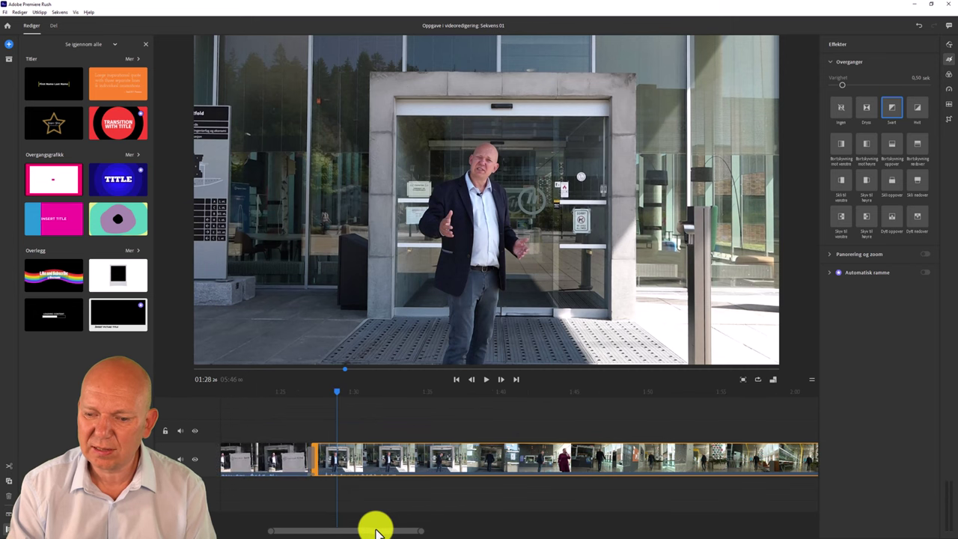
{"action": "left_click_drag", "start_coordinate": [334, 394], "coordinate": [322, 398]}
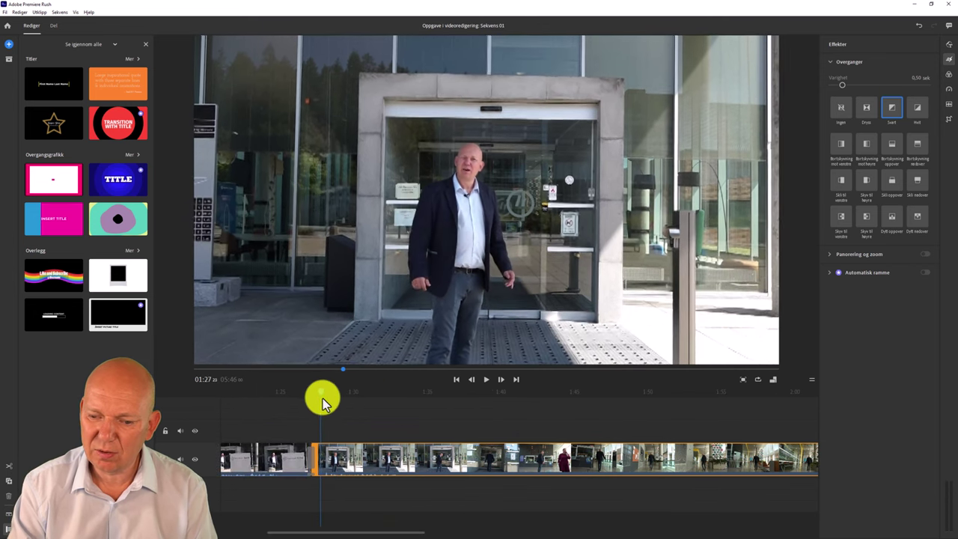
{"action": "left_click", "coordinate": [485, 380]}
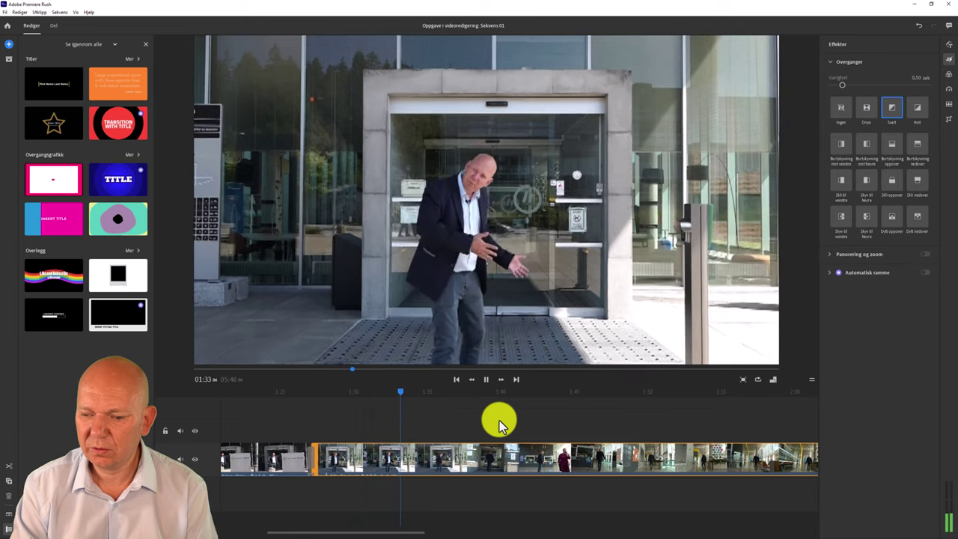
{"action": "key", "text": "space"}
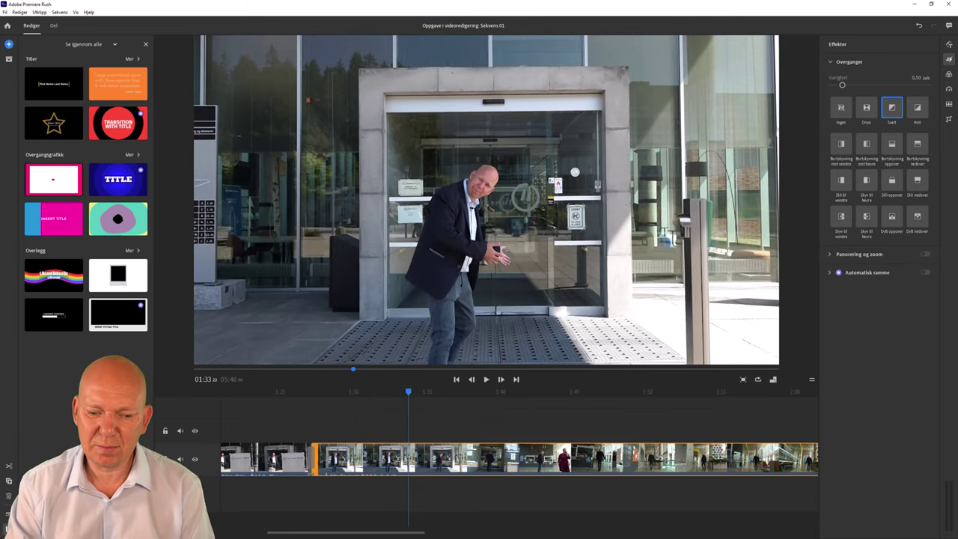
{"action": "left_click", "coordinate": [12, 465]}
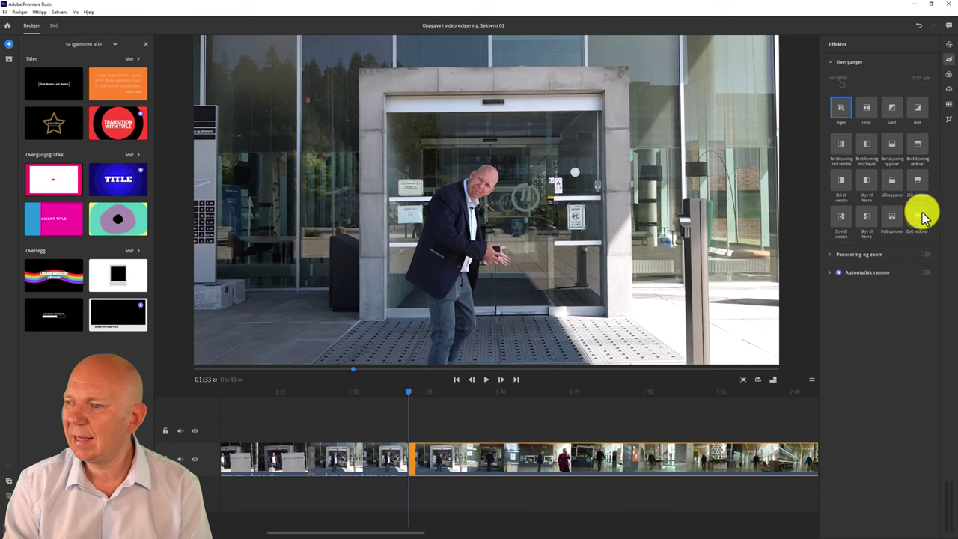
Speed up the split-off part of the walking clip to 1000 % and play it through to the office clip
{"action": "left_click", "coordinate": [949, 91]}
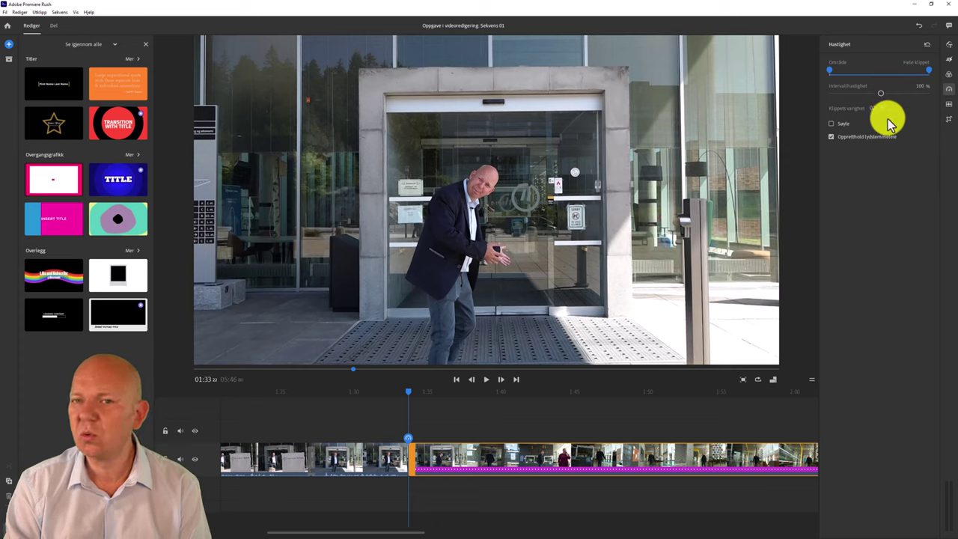
{"action": "left_click_drag", "start_coordinate": [882, 93], "coordinate": [920, 114]}
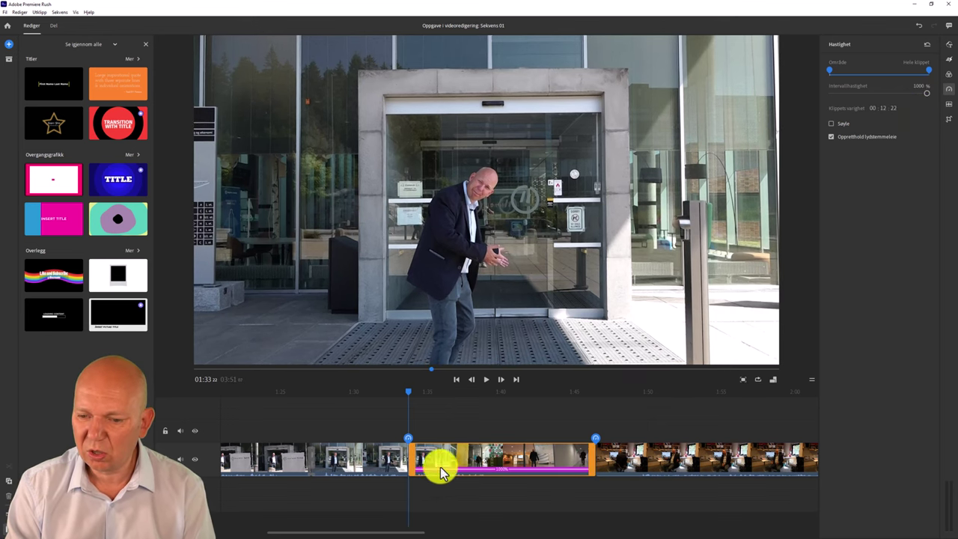
{"action": "left_click", "coordinate": [485, 381]}
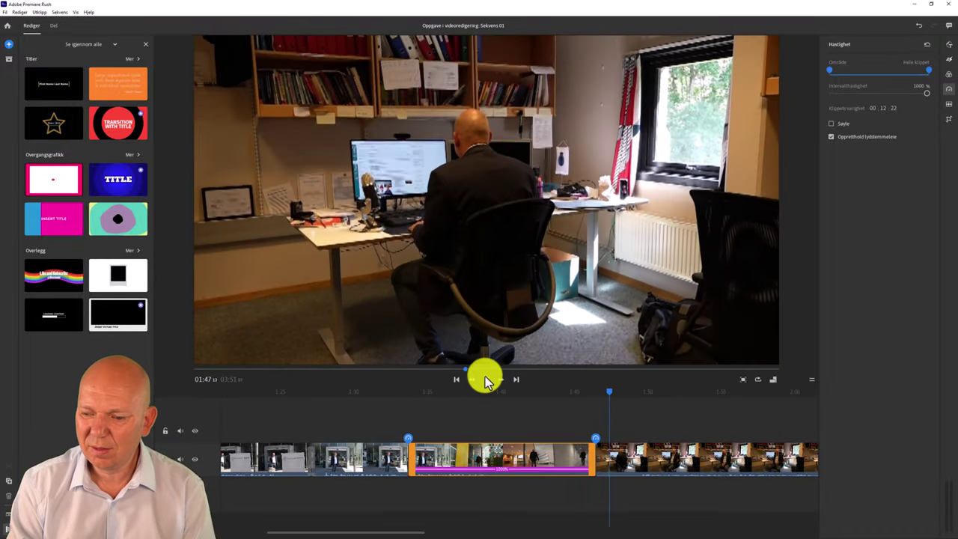
{"action": "left_click", "coordinate": [485, 380]}
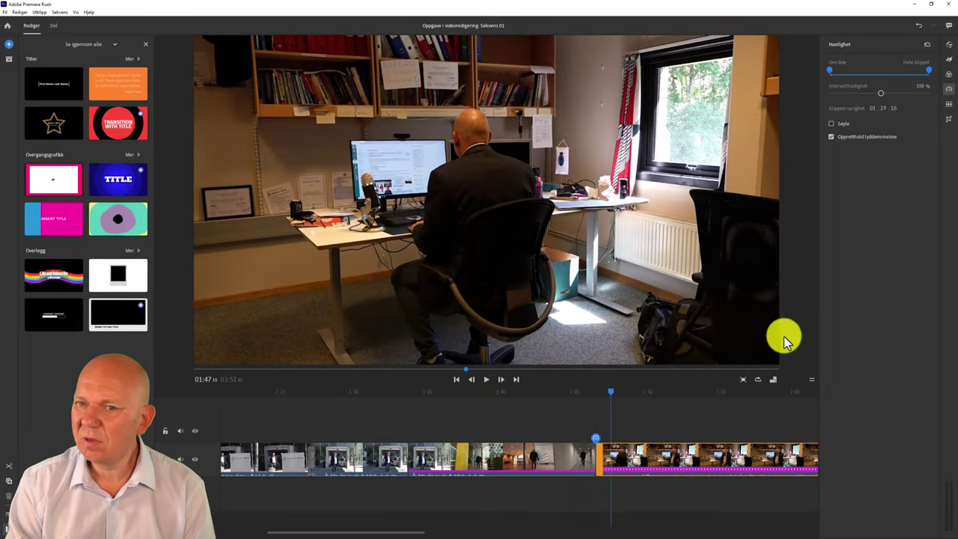
Apply the Skyv til høyre transition between the sped-up clip and the office clip, and play the sequence across the cut
{"action": "left_click", "coordinate": [949, 60]}
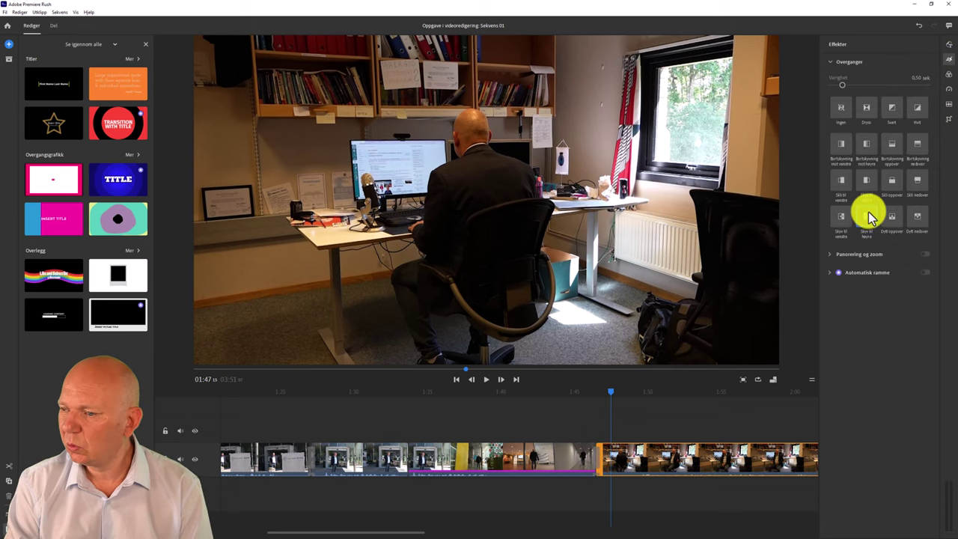
{"action": "left_click_drag", "start_coordinate": [870, 219], "coordinate": [602, 457]}
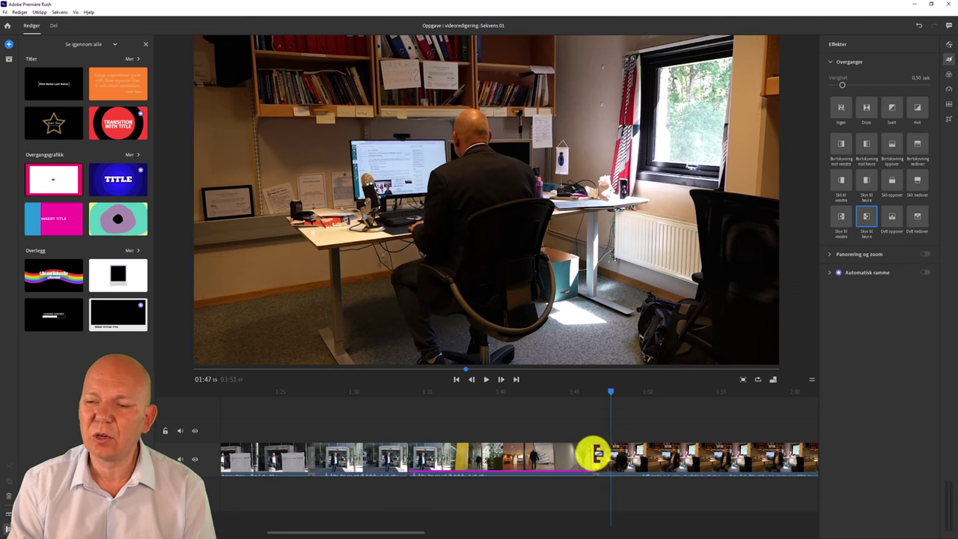
{"action": "left_click_drag", "start_coordinate": [614, 394], "coordinate": [581, 399]}
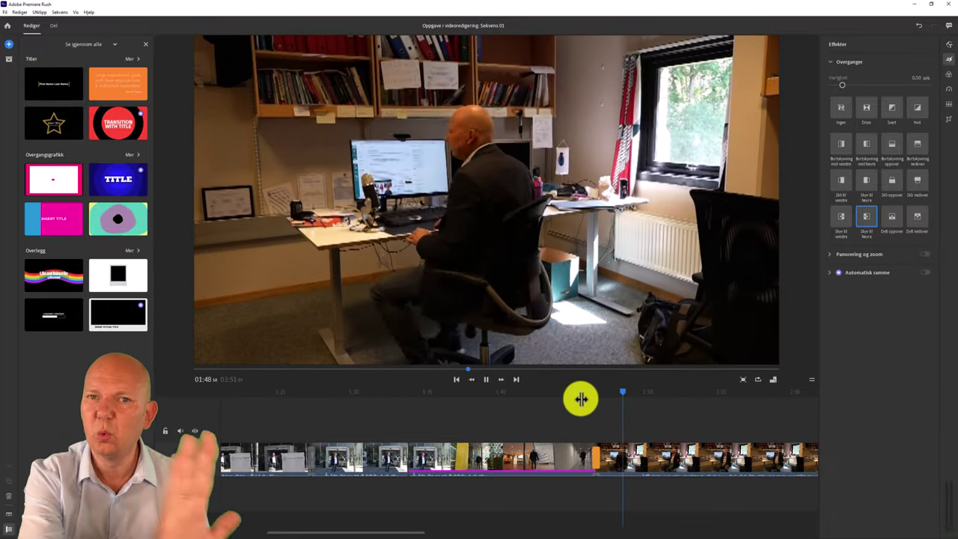
{"action": "left_click", "coordinate": [486, 379]}
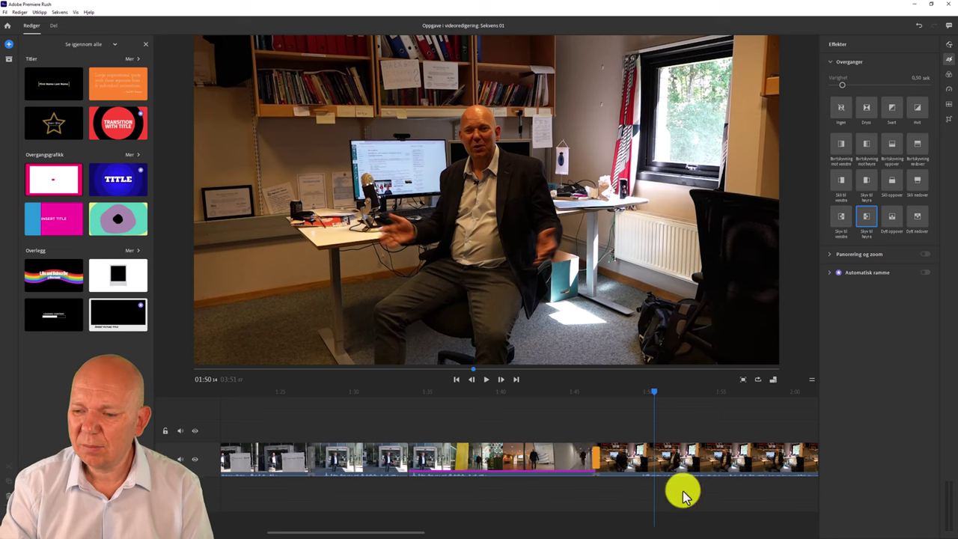
Apply the Bleke color preset to the office clip and check the look further along the clip at about 02:31
{"action": "left_click", "coordinate": [683, 466]}
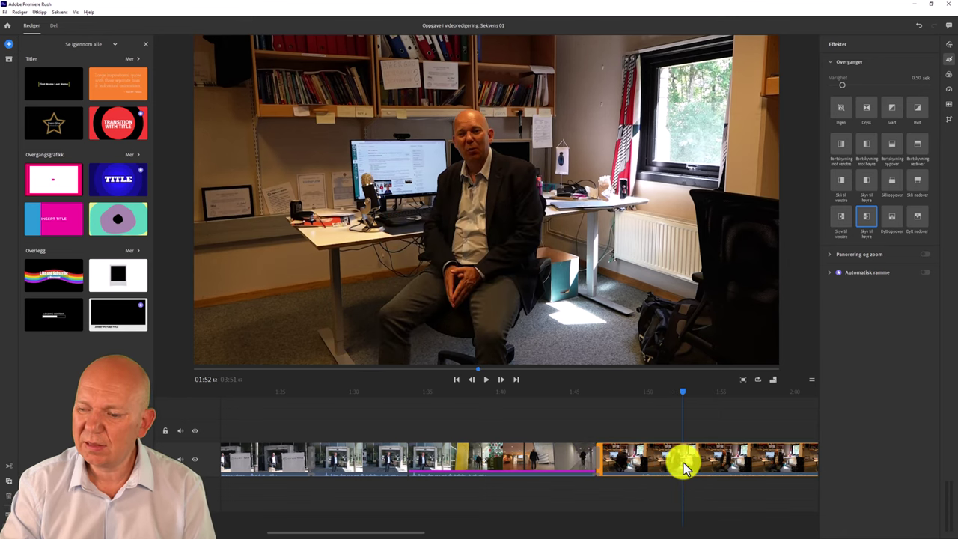
{"action": "left_click", "coordinate": [949, 81]}
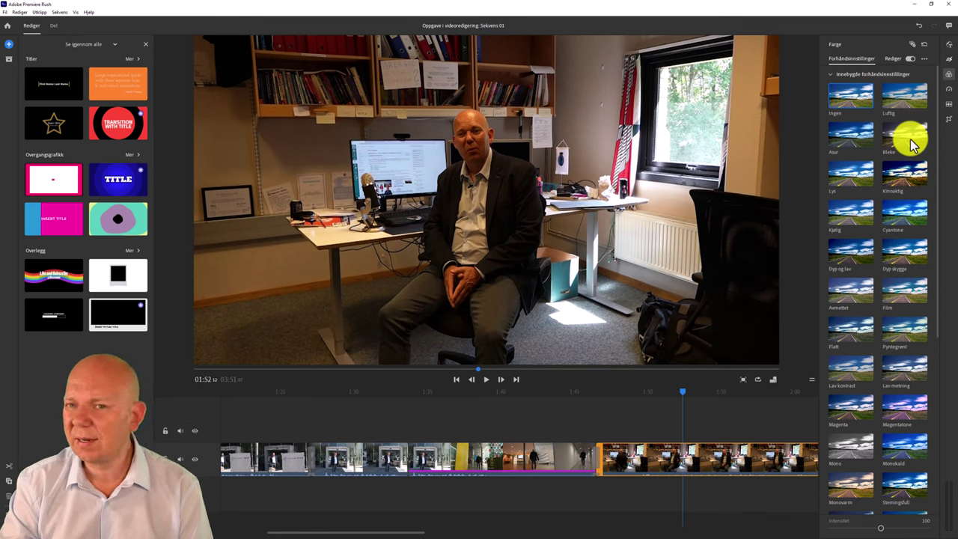
{"action": "left_click", "coordinate": [911, 145]}
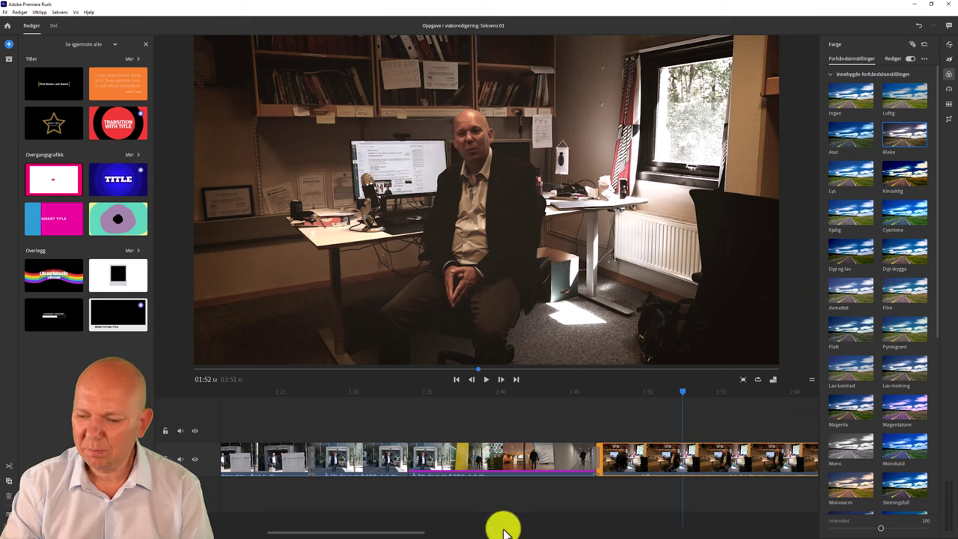
{"action": "left_click_drag", "start_coordinate": [402, 532], "coordinate": [475, 533]}
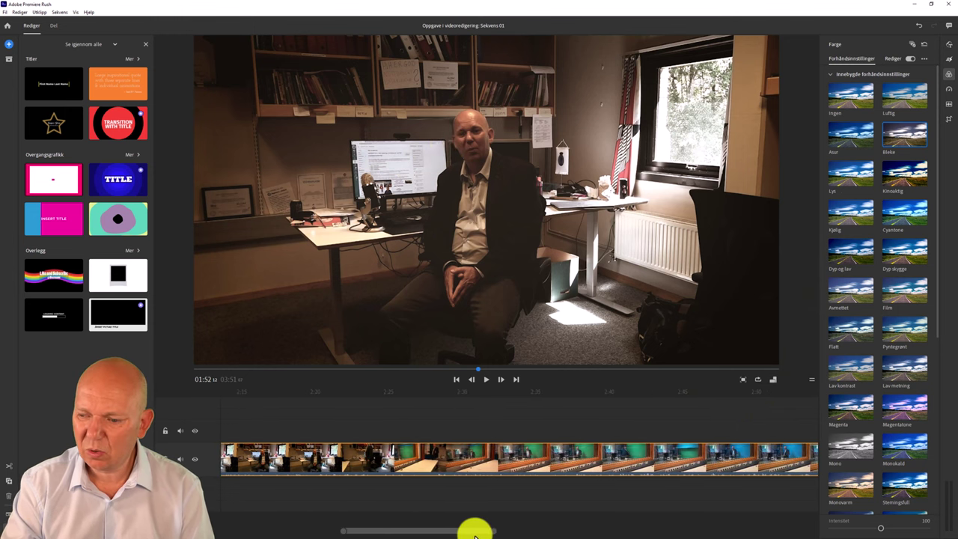
{"action": "left_click", "coordinate": [481, 421]}
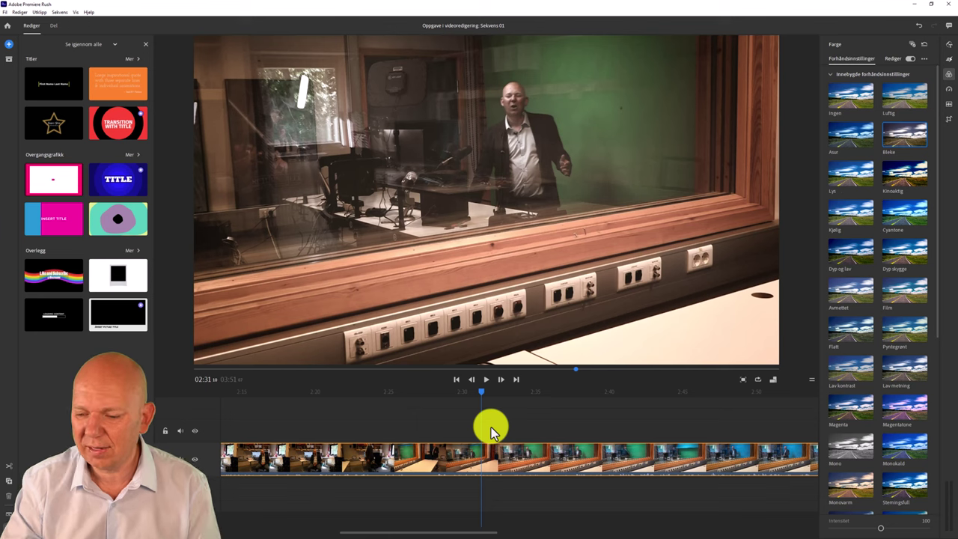
Try the Stemningsfull color preset on the last clip in the sequence and replace it with the Mono preset
{"action": "left_click_drag", "start_coordinate": [472, 533], "coordinate": [517, 533]}
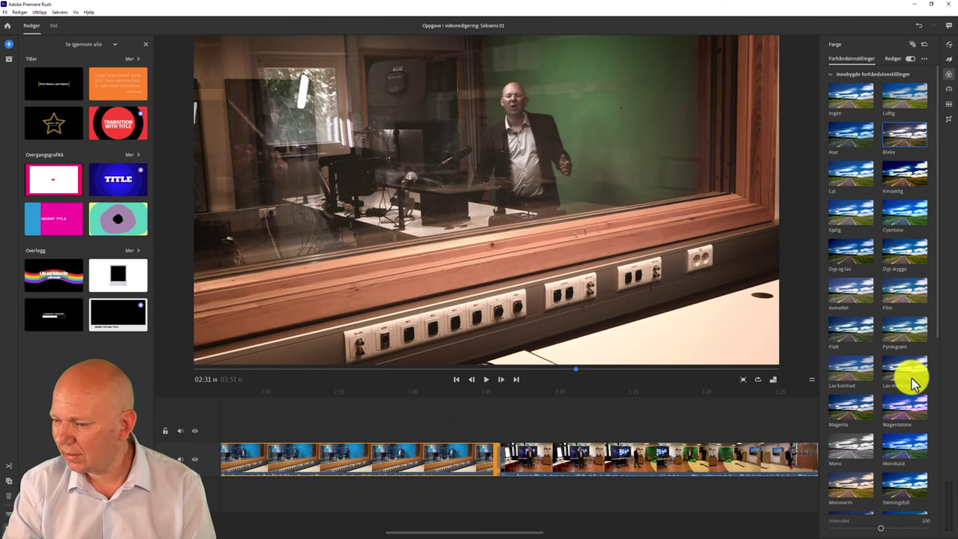
{"action": "scroll", "coordinate": [913, 383], "scroll_direction": "down", "scroll_amount": 1}
{"action": "left_click", "coordinate": [632, 461]}
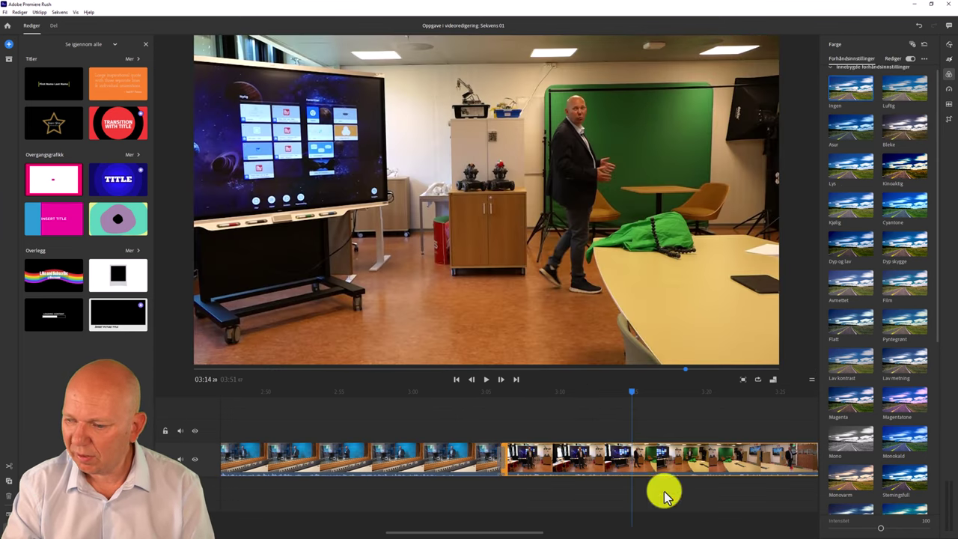
{"action": "left_click", "coordinate": [910, 482]}
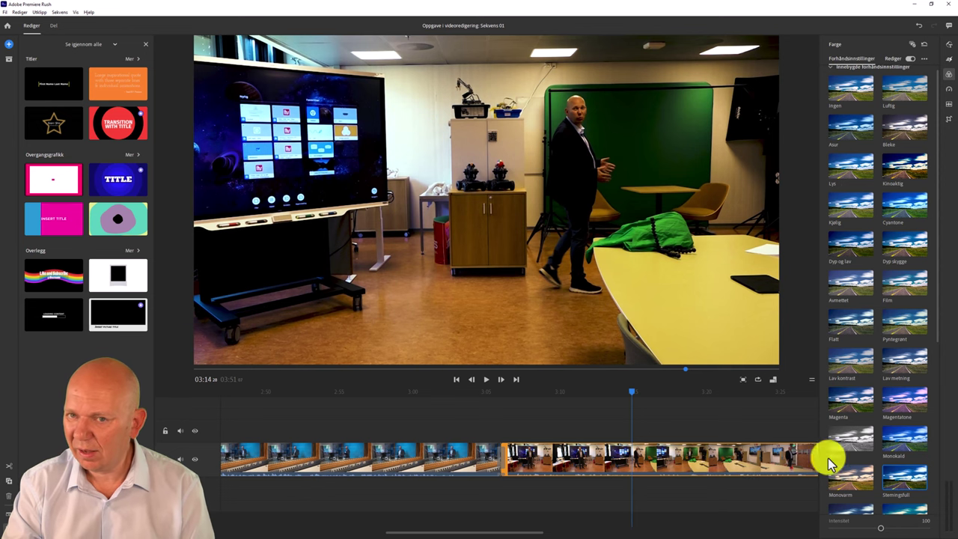
{"action": "left_click", "coordinate": [862, 446]}
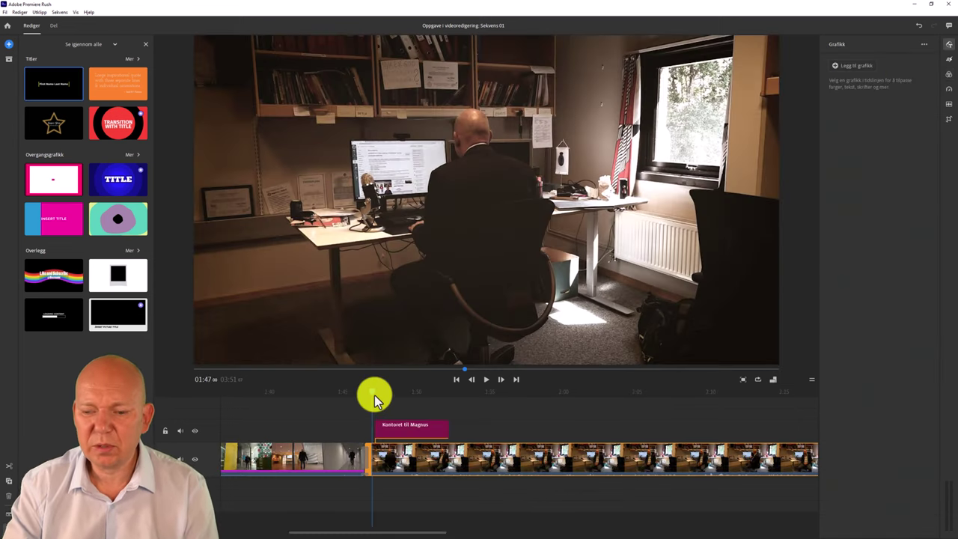
Preview the office title over the office clip and shift it slightly to the right so its left edge line is inside the frame
{"action": "left_click_drag", "start_coordinate": [374, 392], "coordinate": [411, 398]}
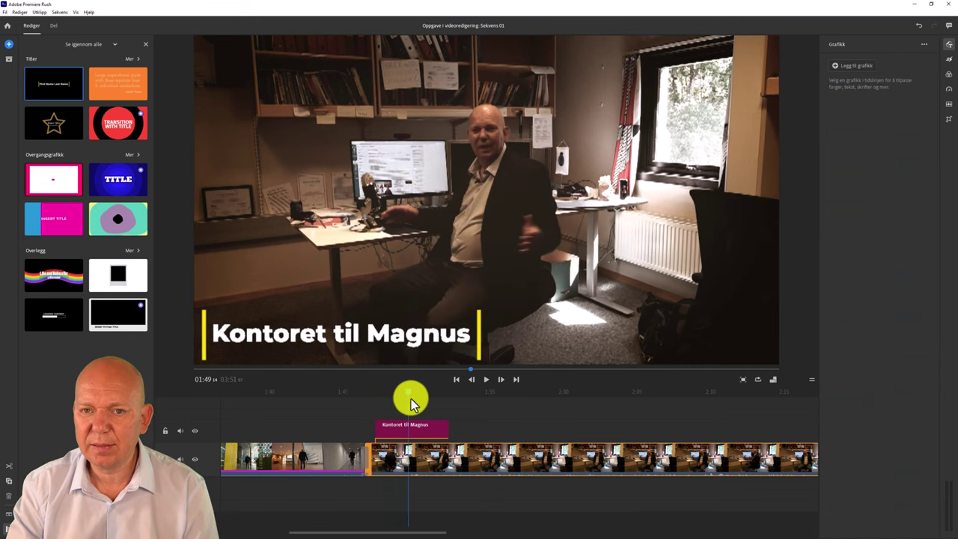
{"action": "left_click", "coordinate": [427, 428]}
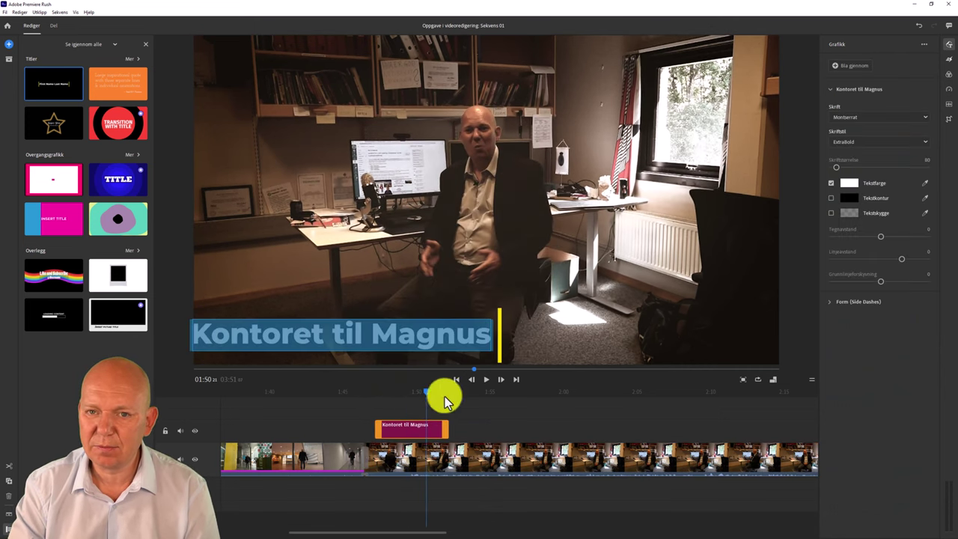
{"action": "left_click", "coordinate": [502, 353]}
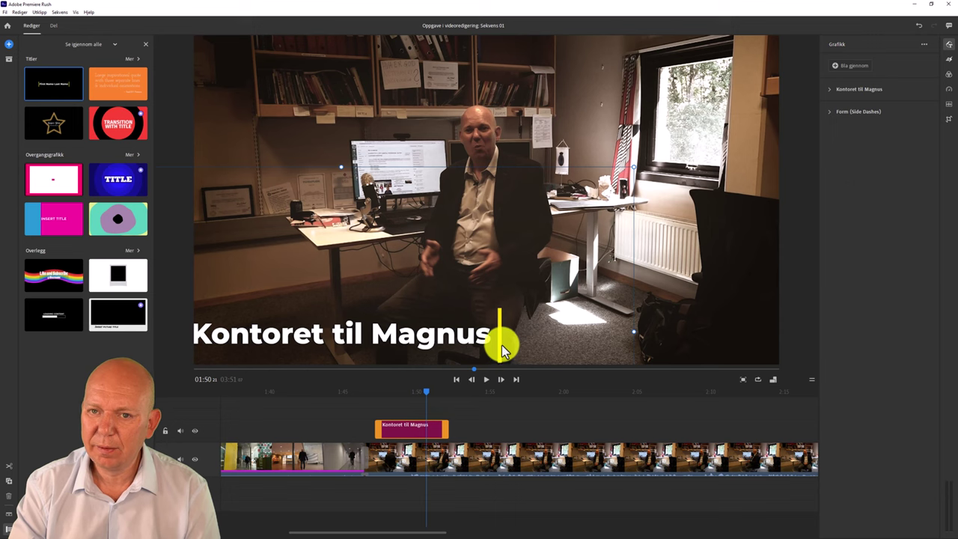
{"action": "left_click_drag", "start_coordinate": [502, 344], "coordinate": [522, 344]}
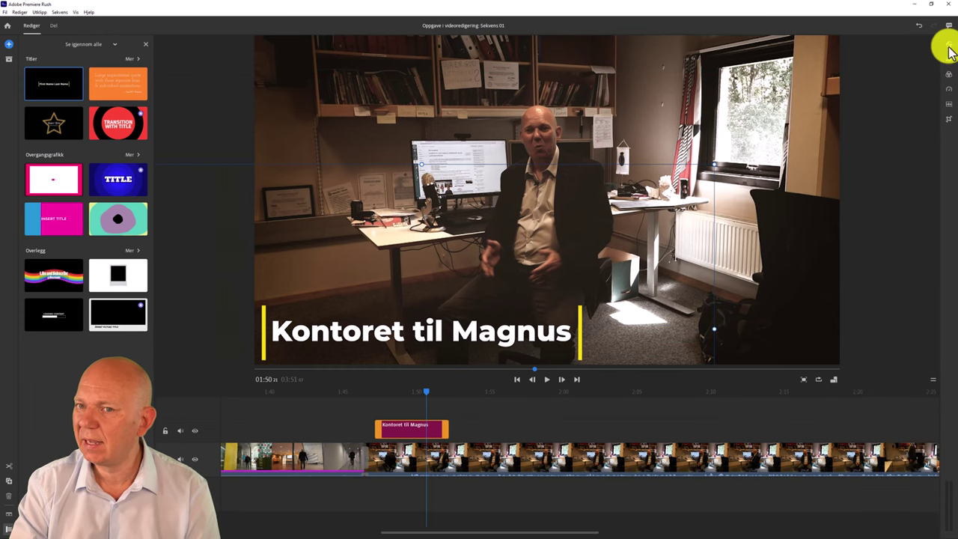
{"action": "left_click", "coordinate": [948, 48]}
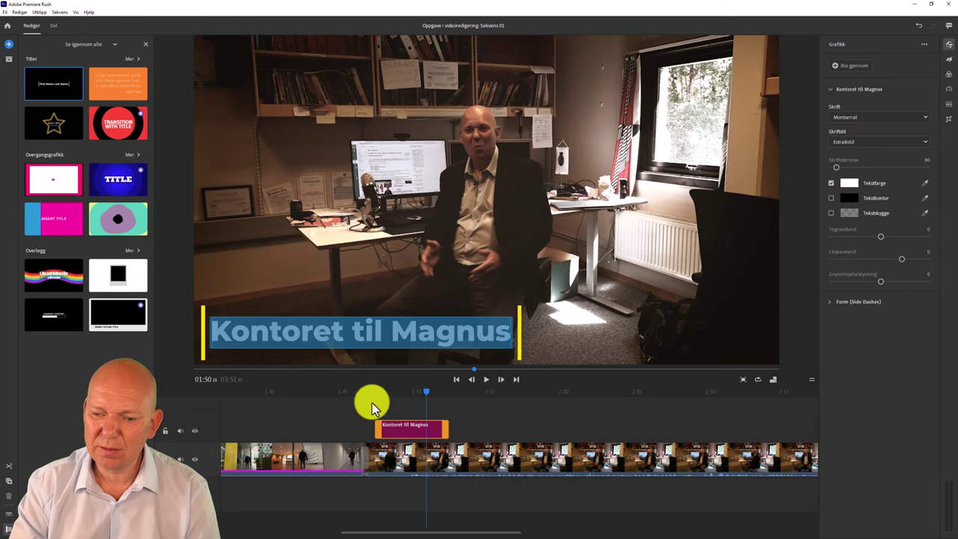
Extend the end of the office title on the timeline to just before 1:55 and play it from its start
{"action": "left_click_drag", "start_coordinate": [443, 430], "coordinate": [473, 424]}
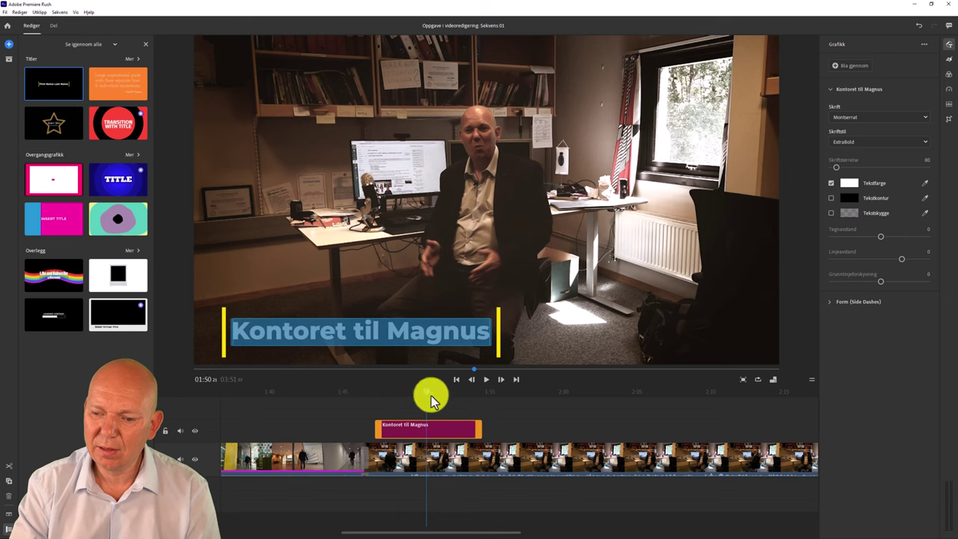
{"action": "left_click_drag", "start_coordinate": [426, 394], "coordinate": [379, 395]}
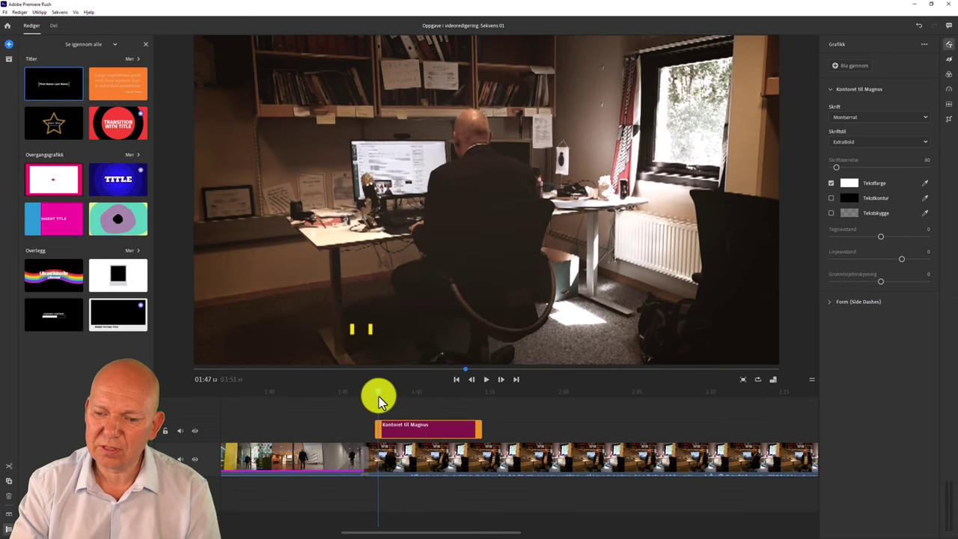
{"action": "key", "text": "space"}
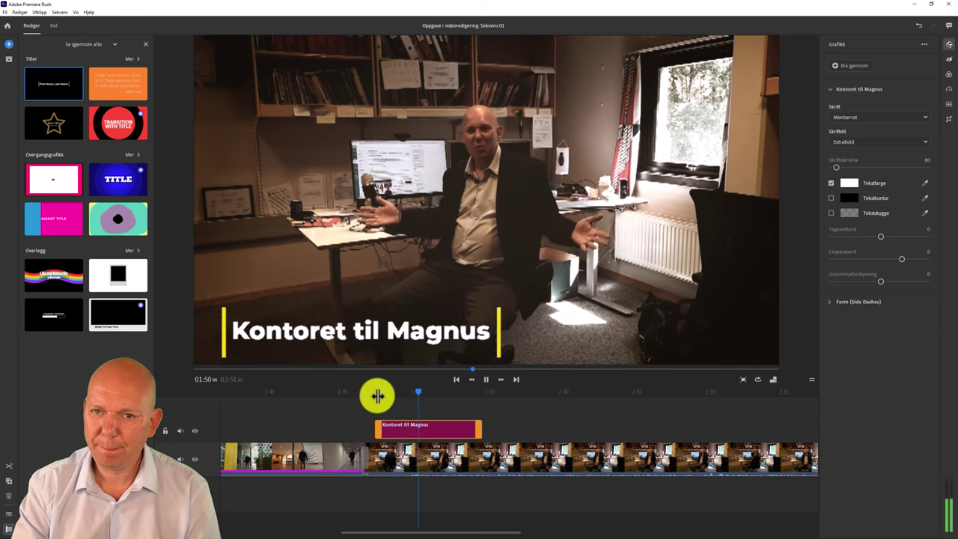
{"action": "key", "text": "space"}
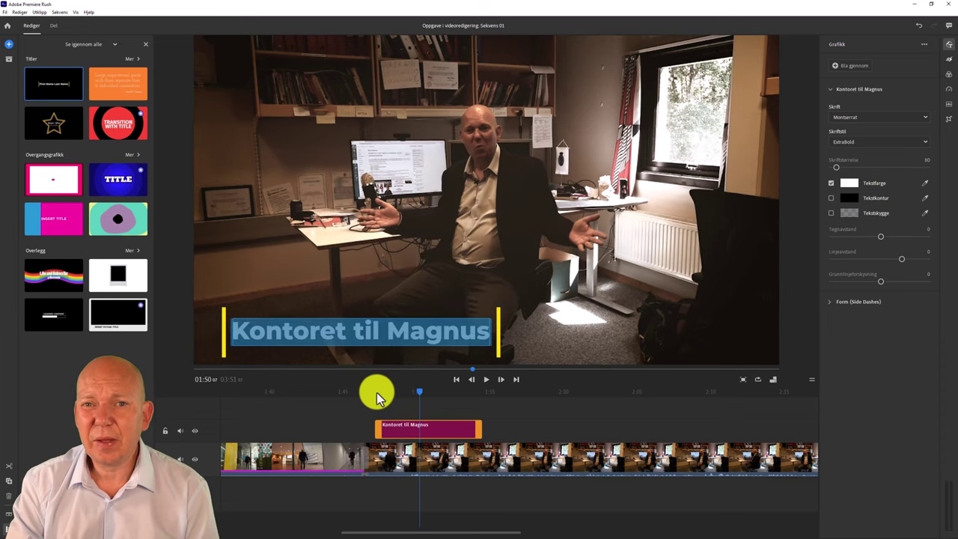
Add the orange three-line inspirational quote title at the very end of the sequence, directly after the last clip
{"action": "left_click_drag", "start_coordinate": [403, 531], "coordinate": [648, 526]}
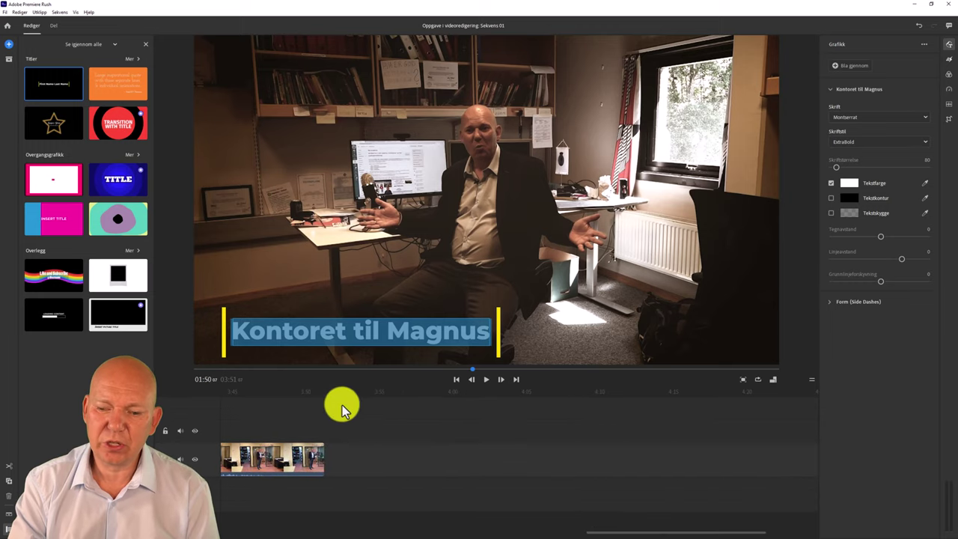
{"action": "left_click", "coordinate": [322, 398]}
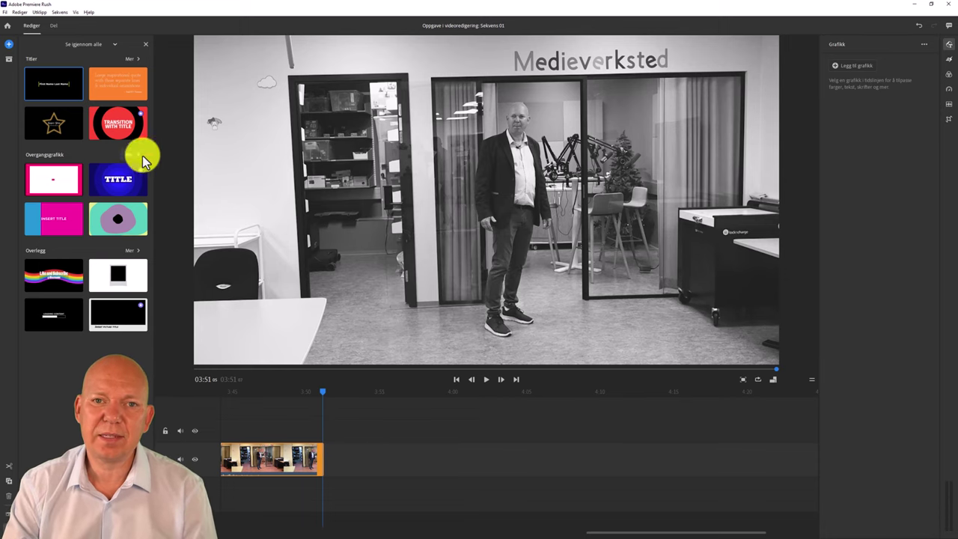
{"action": "left_click", "coordinate": [9, 45]}
{"action": "left_click", "coordinate": [86, 61]}
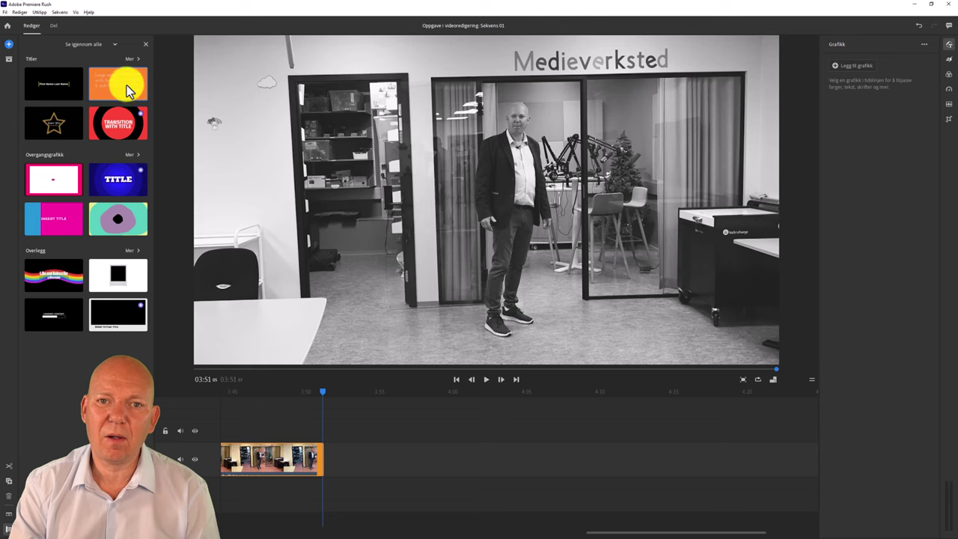
{"action": "left_click", "coordinate": [127, 86]}
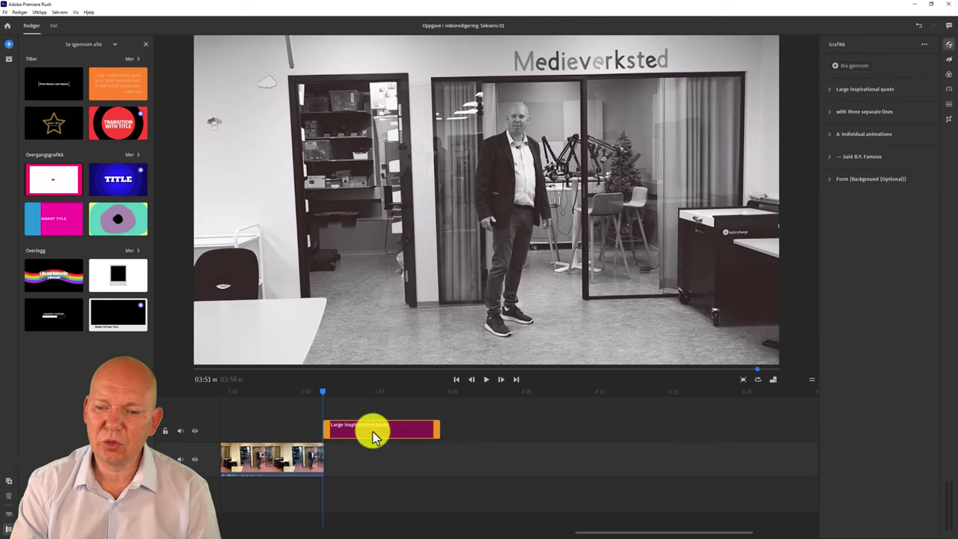
{"action": "mouse_move", "coordinate": [372, 431]}
{"action": "left_mouse_down"}
{"action": "mouse_move", "coordinate": [329, 431]}
{"action": "mouse_move", "coordinate": [371, 434]}
{"action": "left_mouse_up"}
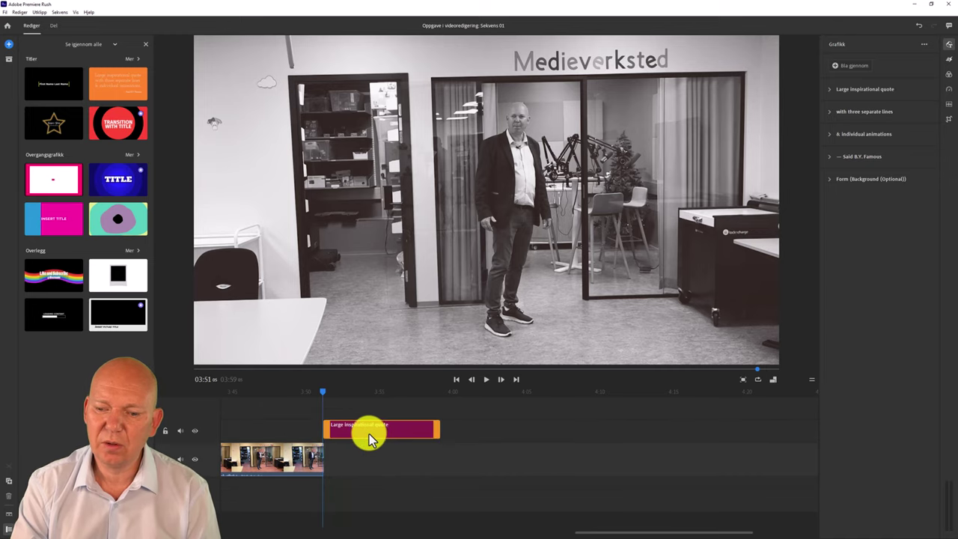
Replace the first line of the quote title with "Videoen er laget av" followed by the creator's full name
{"action": "left_click_drag", "start_coordinate": [322, 396], "coordinate": [365, 406]}
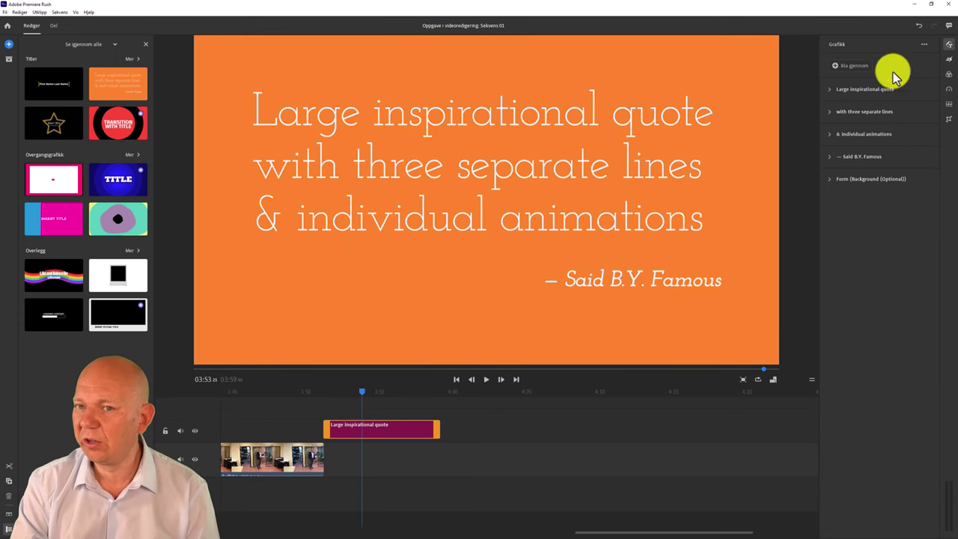
{"action": "left_click", "coordinate": [846, 93]}
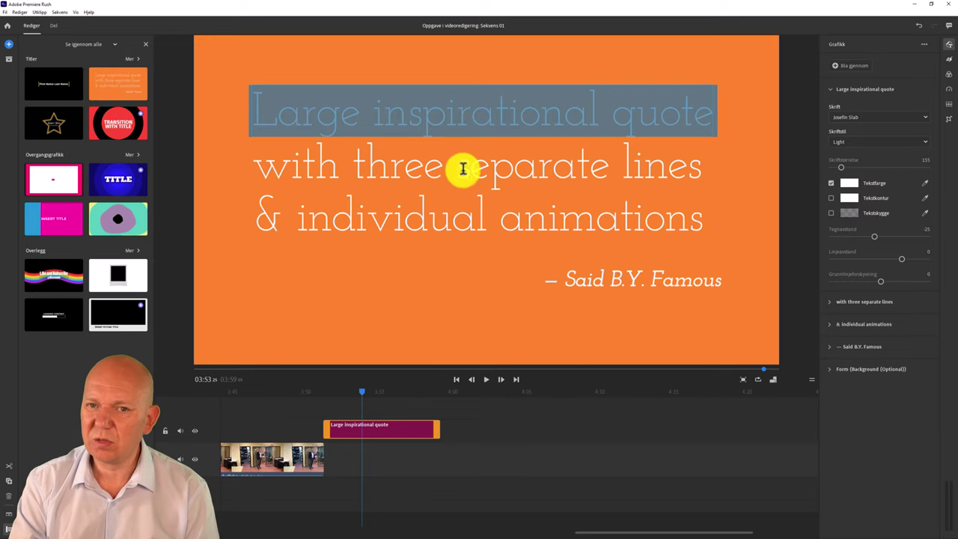
{"action": "left_click", "coordinate": [411, 125]}
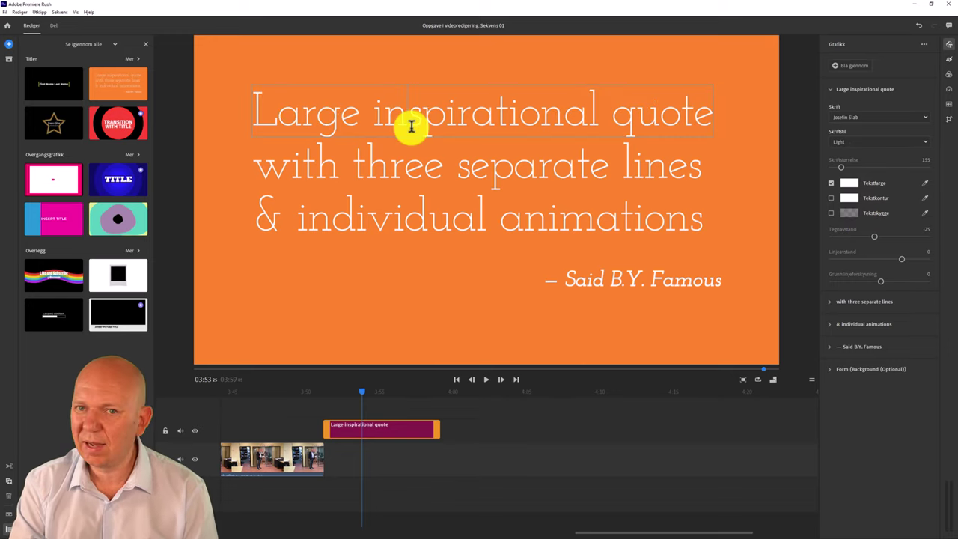
{"action": "key", "text": "ctrl+a"}
{"action": "type", "text": "Videoen er laget av Magnus Nohr"}
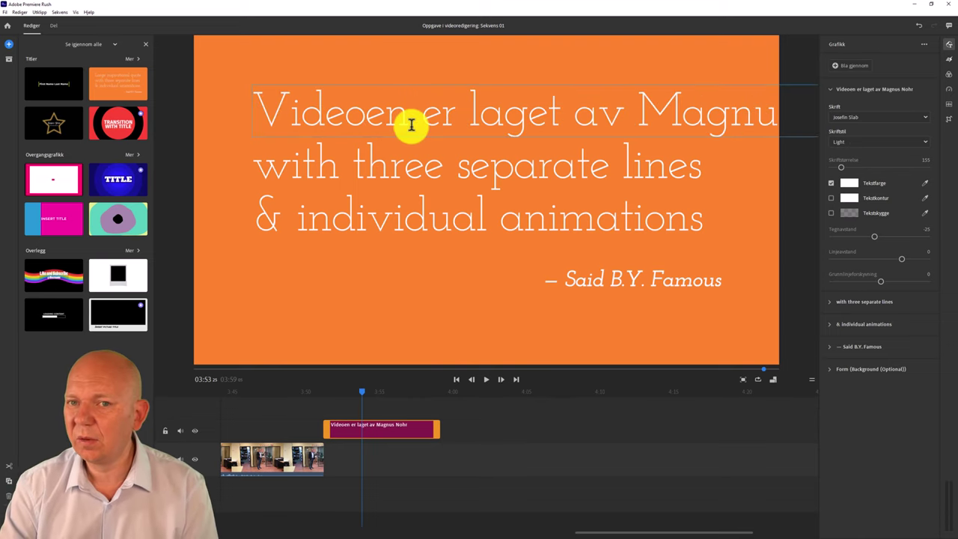
Set the first credit line's font size to 114 and, in matching size, enter "Kameramann" with the cameraman's name, and "Videoen er laget i Adobe Preier Rush" below
{"action": "left_click_drag", "start_coordinate": [268, 105], "coordinate": [950, 95]}
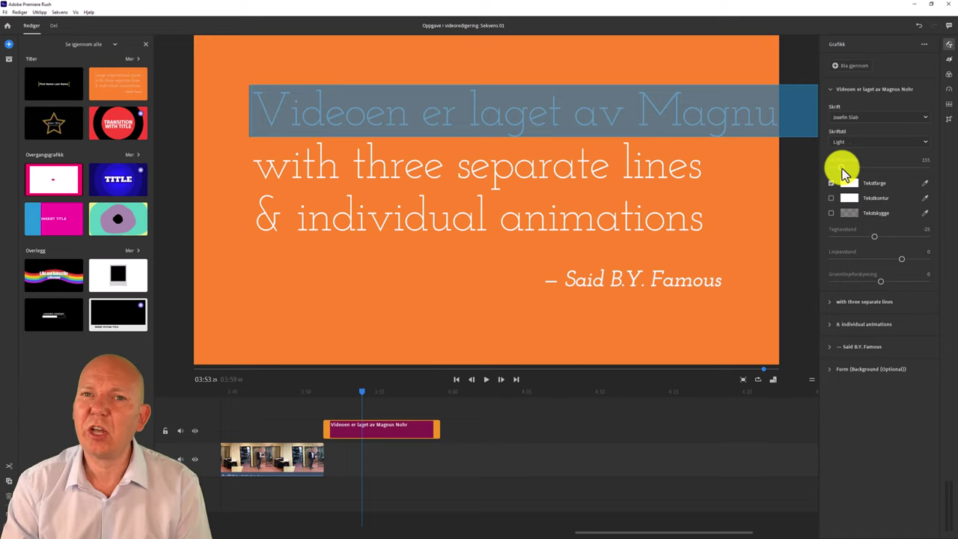
{"action": "left_click_drag", "start_coordinate": [842, 170], "coordinate": [838, 172]}
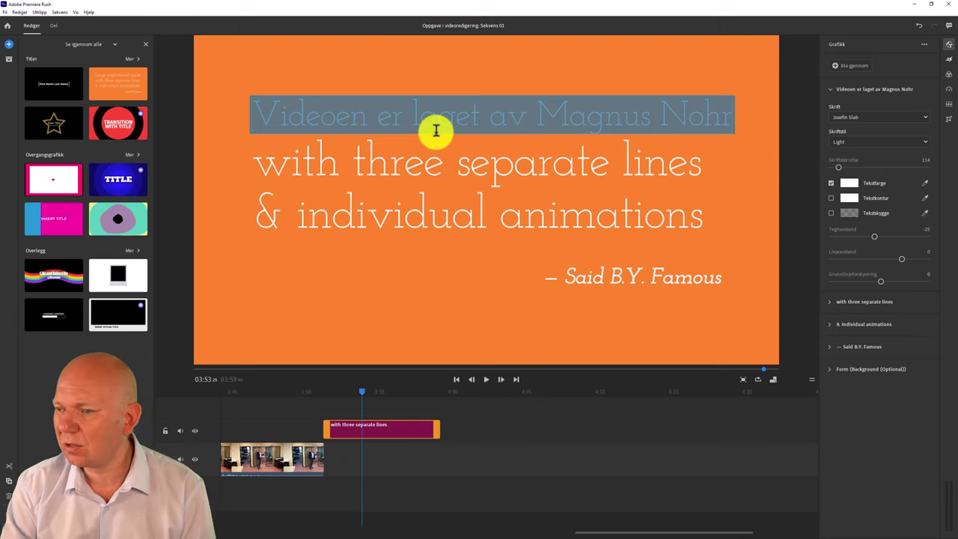
{"action": "left_click", "coordinate": [430, 171]}
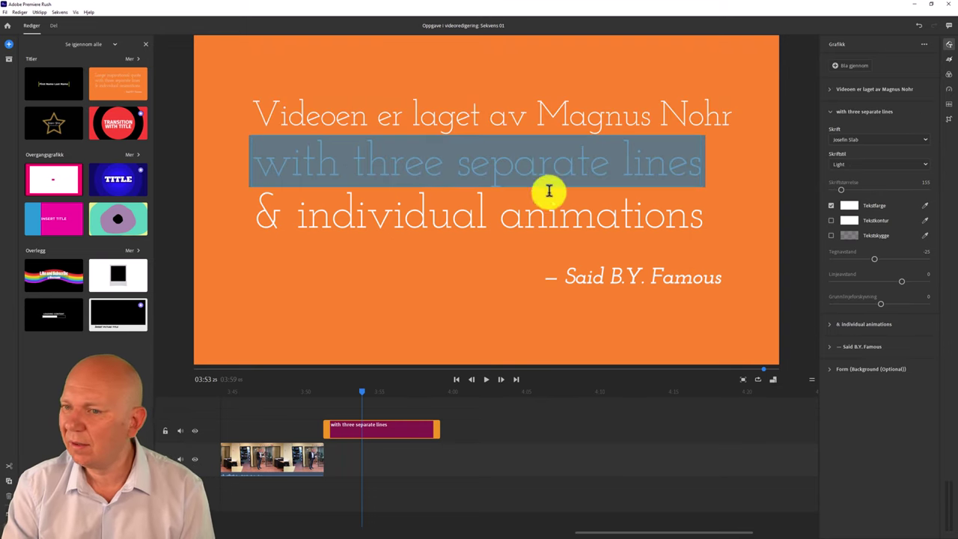
{"action": "left_click_drag", "start_coordinate": [833, 189], "coordinate": [754, 194]}
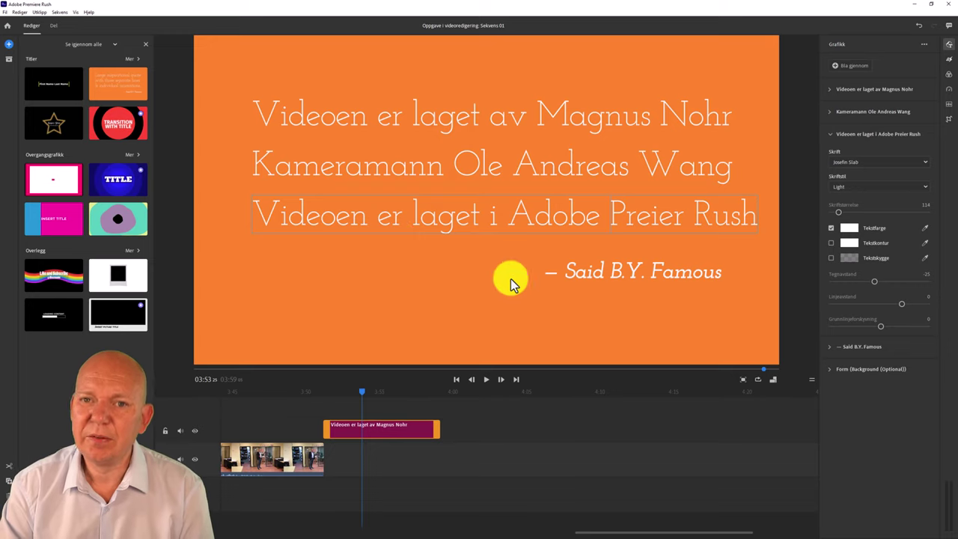
Replace the title's italic attribution line with "Oppgave i IKTMOOC HiØ" and extend the title's end on the timeline to about 4:01
{"action": "left_click", "coordinate": [546, 275]}
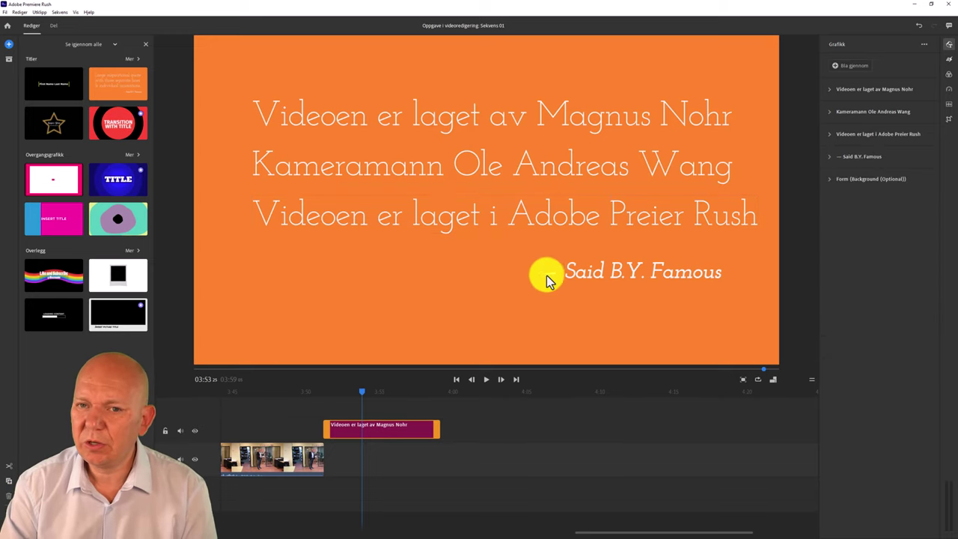
{"action": "double_click", "coordinate": [603, 268]}
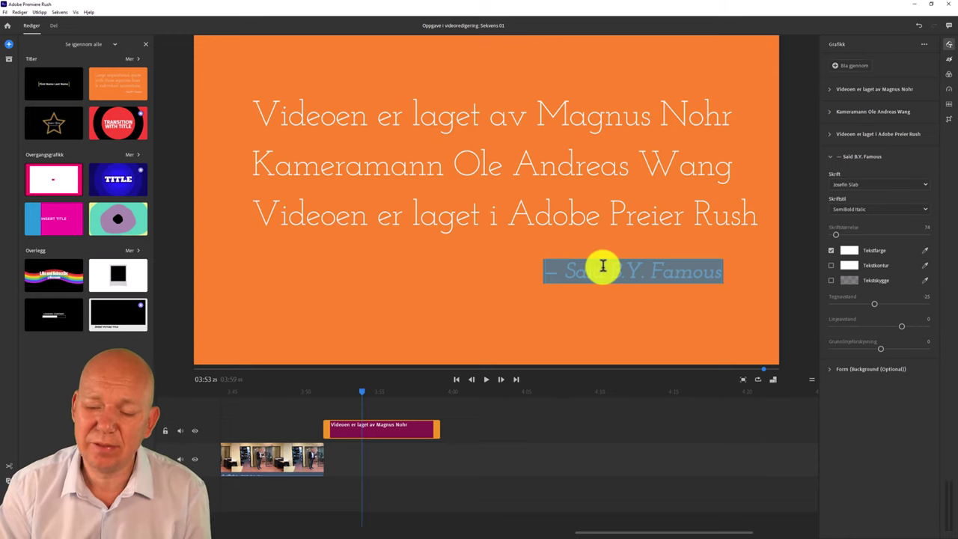
{"action": "type", "text": "Oppgave i IKTMOOC HiØ"}
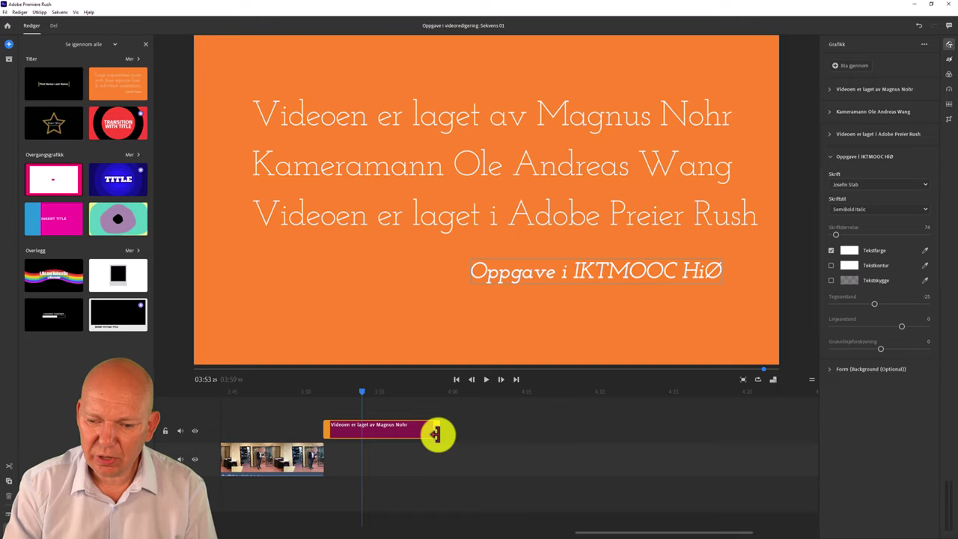
{"action": "left_click_drag", "start_coordinate": [439, 435], "coordinate": [462, 434]}
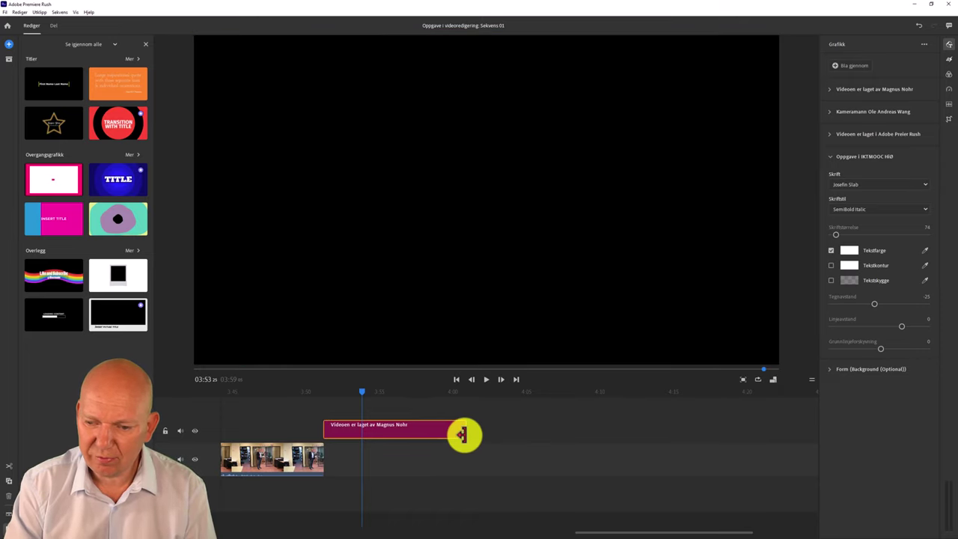
{"action": "left_click_drag", "start_coordinate": [463, 434], "coordinate": [466, 434]}
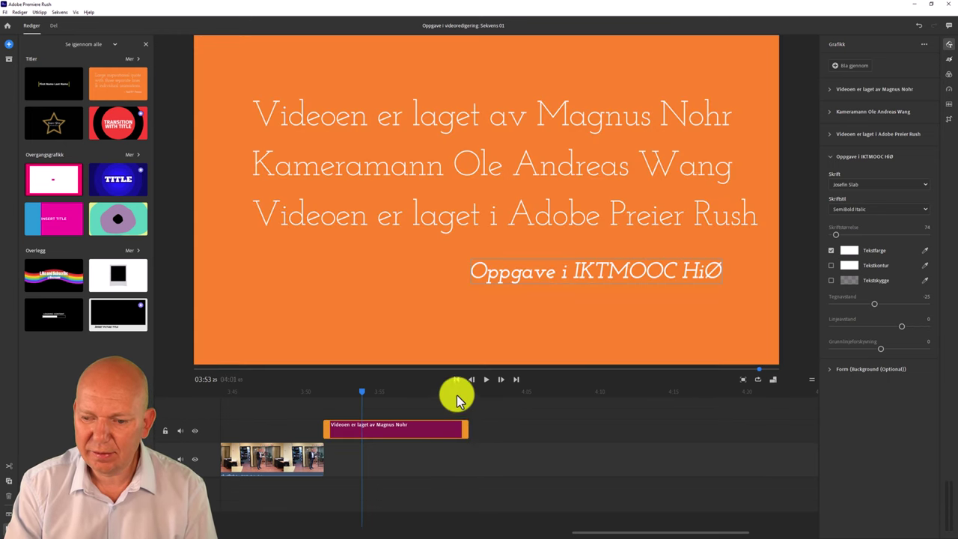